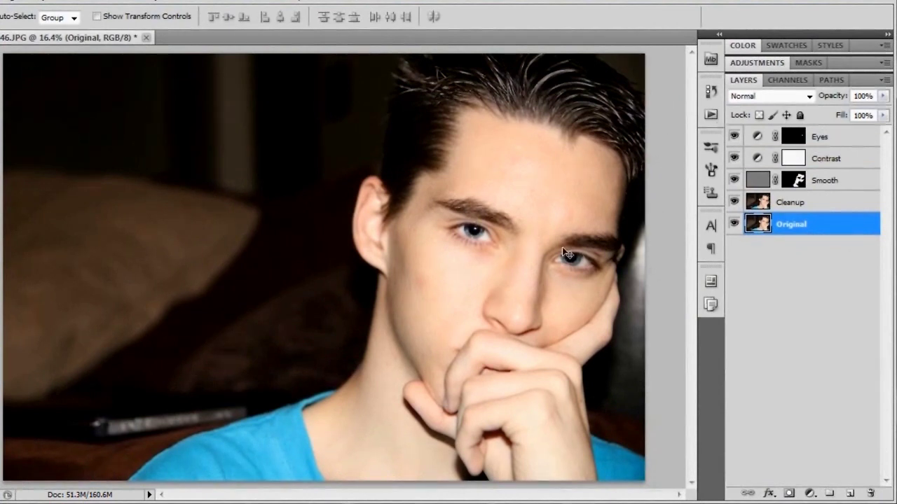
Delete the Cleanup, Smooth, Contrast and Eyes layers, keeping only the Original layer
{"action": "left_click", "coordinate": [817, 203]}
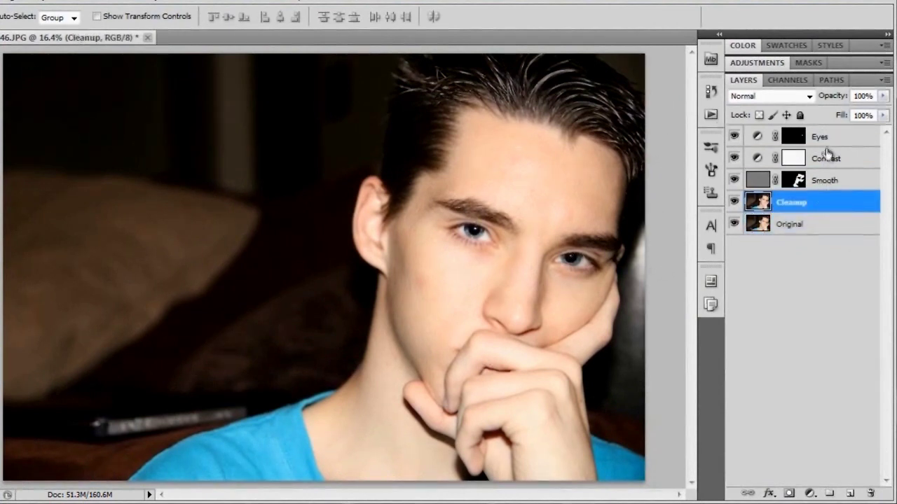
{"action": "left_click", "coordinate": [830, 137], "text": "shift"}
{"action": "left_click_drag", "start_coordinate": [834, 202], "coordinate": [870, 493]}
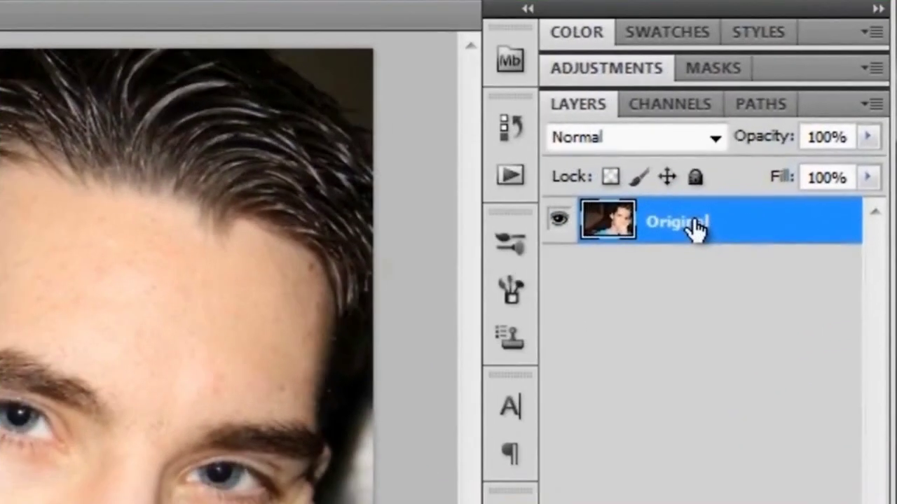
Duplicate the Original layer and rename the copy Cleanup
{"action": "key", "text": "ctrl+j"}
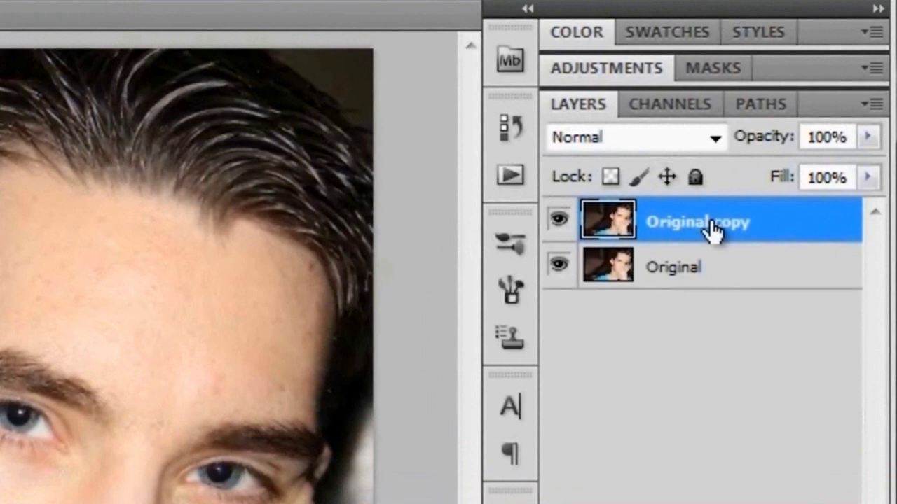
{"action": "left_click", "coordinate": [700, 268]}
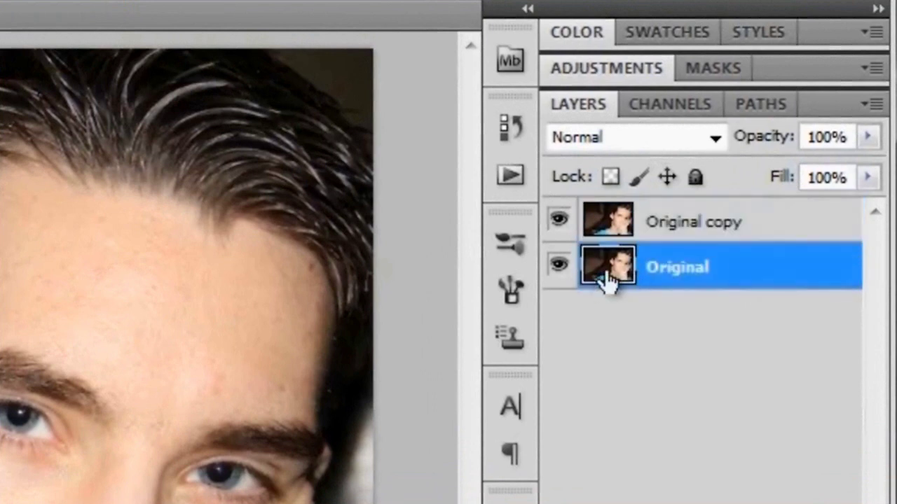
{"action": "left_click", "coordinate": [709, 228]}
{"action": "double_click", "coordinate": [692, 226]}
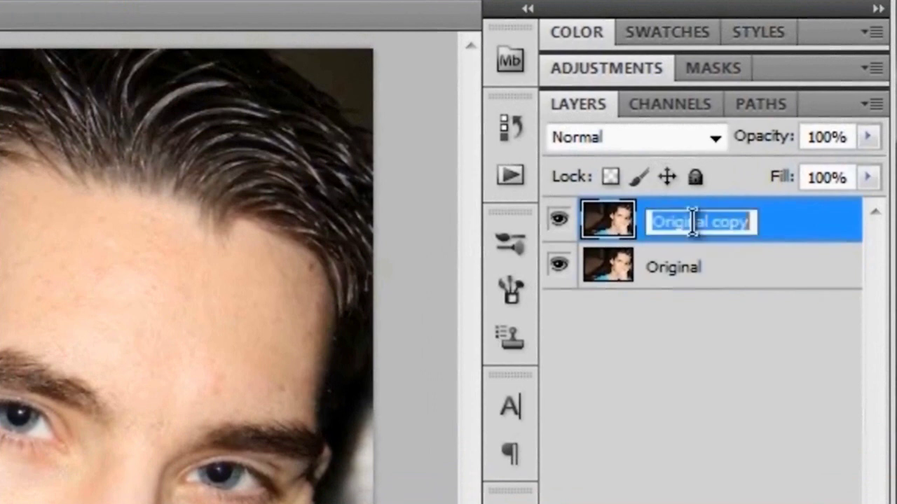
{"action": "type", "text": "Clea"}
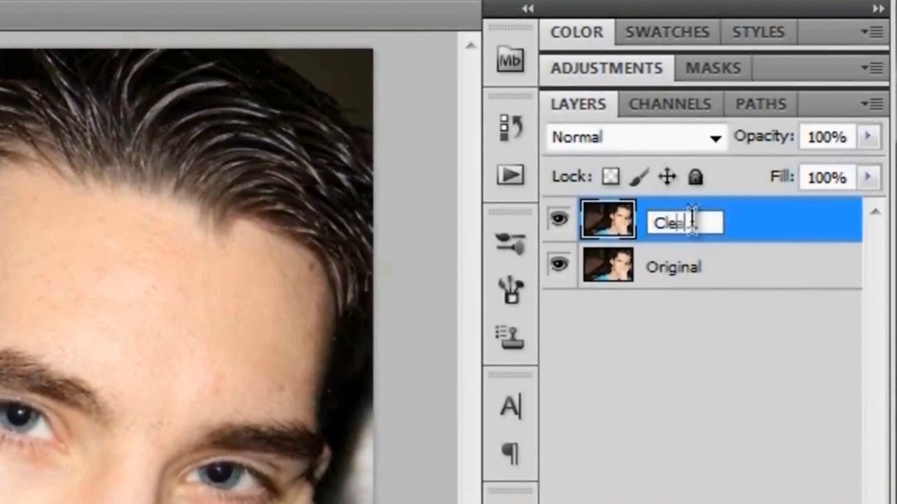
{"action": "type", "text": "nup"}
{"action": "key", "text": "Return"}
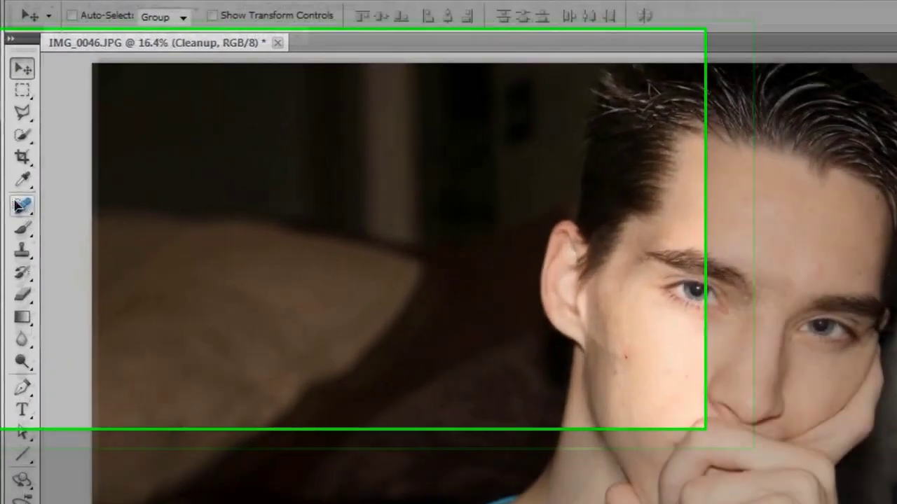
Activate the Spot Healing Brush and check its brush size and hardness settings
{"action": "right_click", "coordinate": [14, 188]}
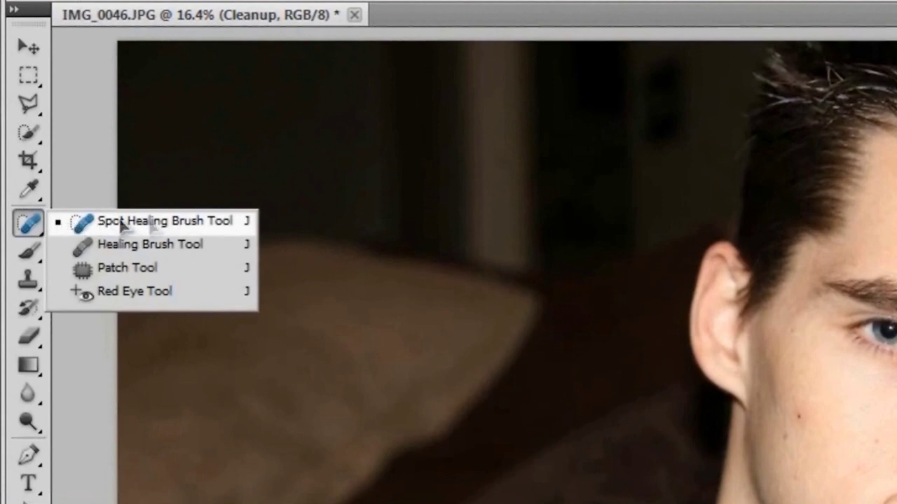
{"action": "left_click", "coordinate": [236, 220]}
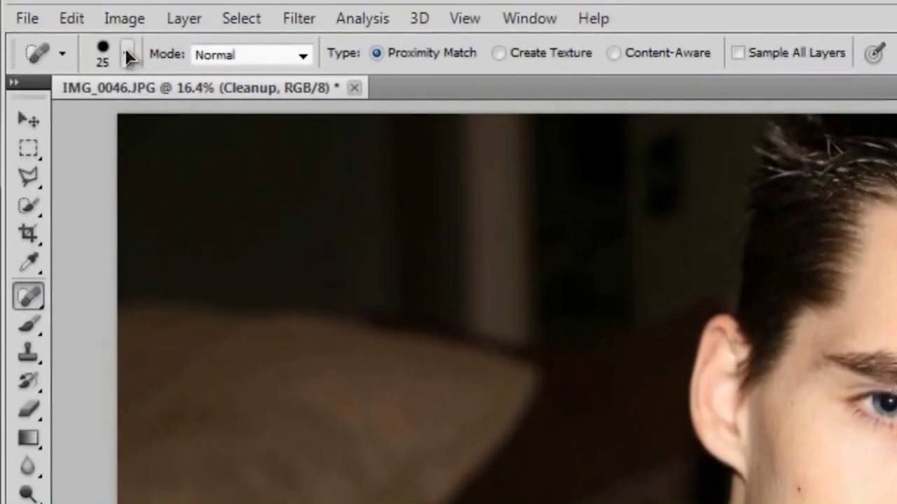
{"action": "left_click", "coordinate": [128, 50]}
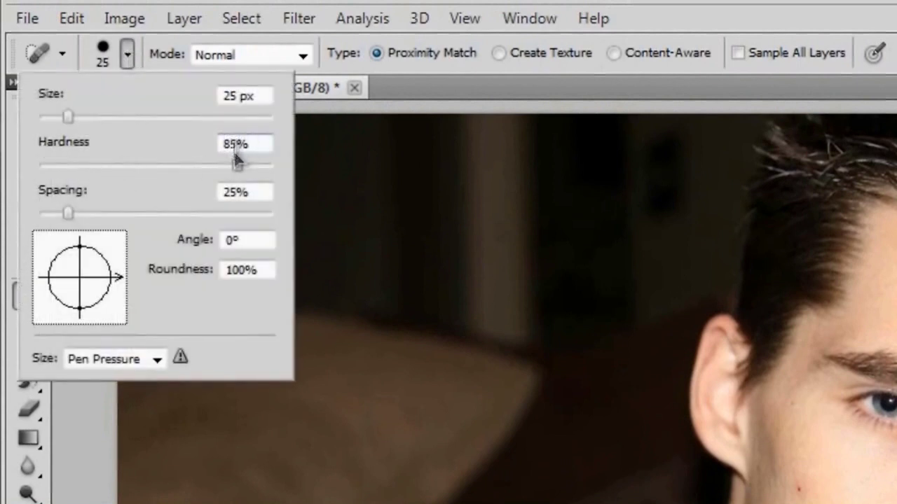
{"action": "left_click", "coordinate": [130, 52]}
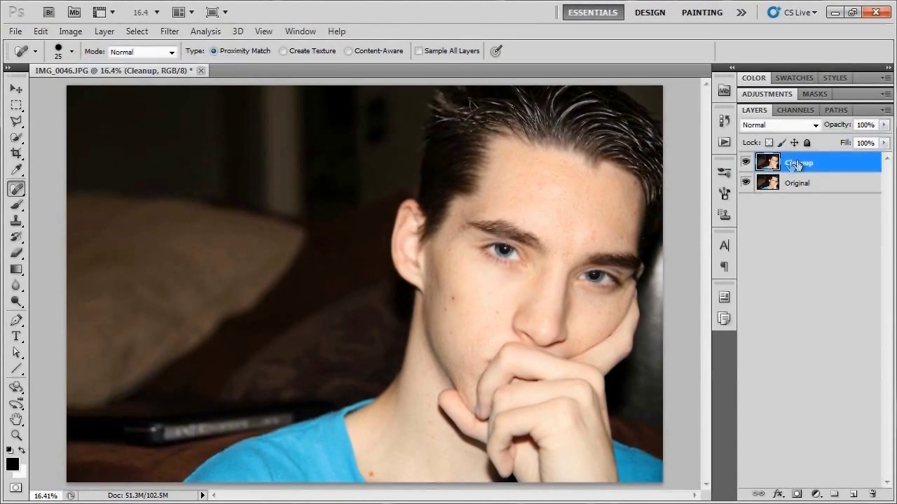
Heal the dark red spot on the cheek with the brush enlarged to 40 px
{"action": "scroll", "coordinate": [455, 300], "scroll_direction": "up", "scroll_amount": 6}
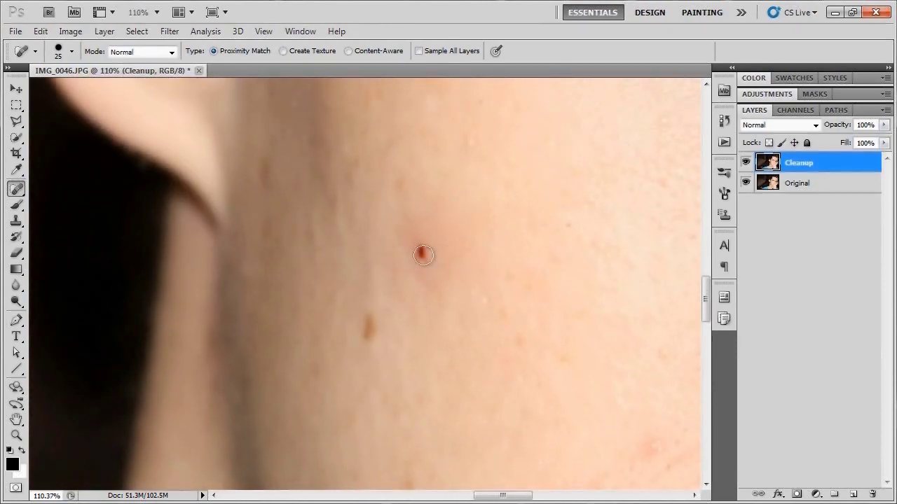
{"action": "key", "text": "bracketright"}
{"action": "key", "text": "bracketright"}
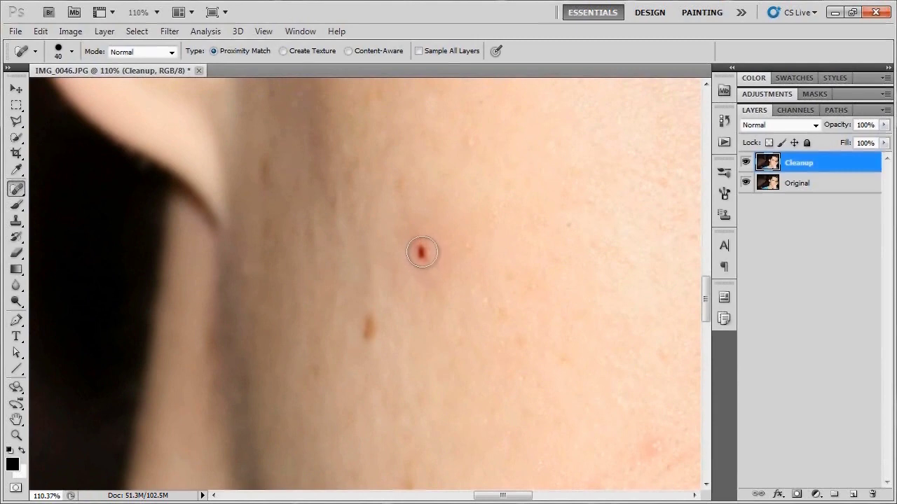
{"action": "left_click", "coordinate": [424, 256]}
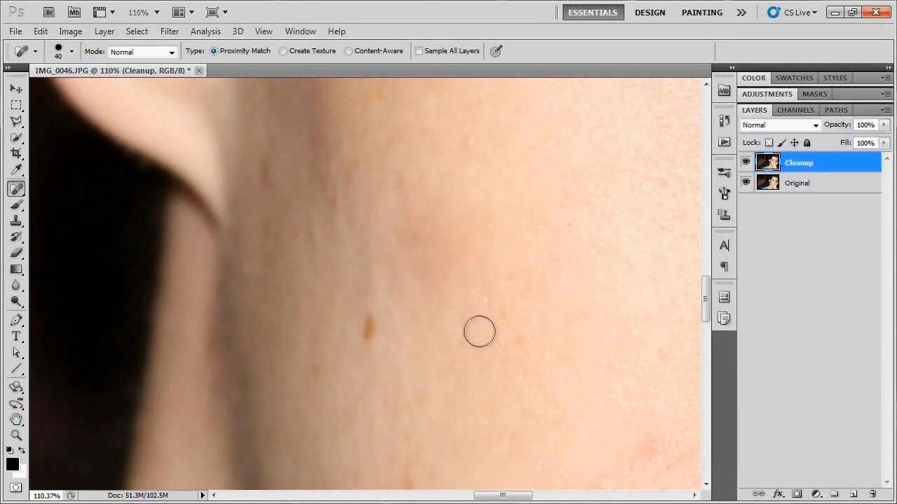
Heal the brown mole lower on the same cheek with a slightly larger brush
{"action": "scroll", "coordinate": [490, 320], "scroll_direction": "down", "scroll_amount": 6}
{"action": "left_click_drag", "start_coordinate": [517, 344], "coordinate": [423, 211]}
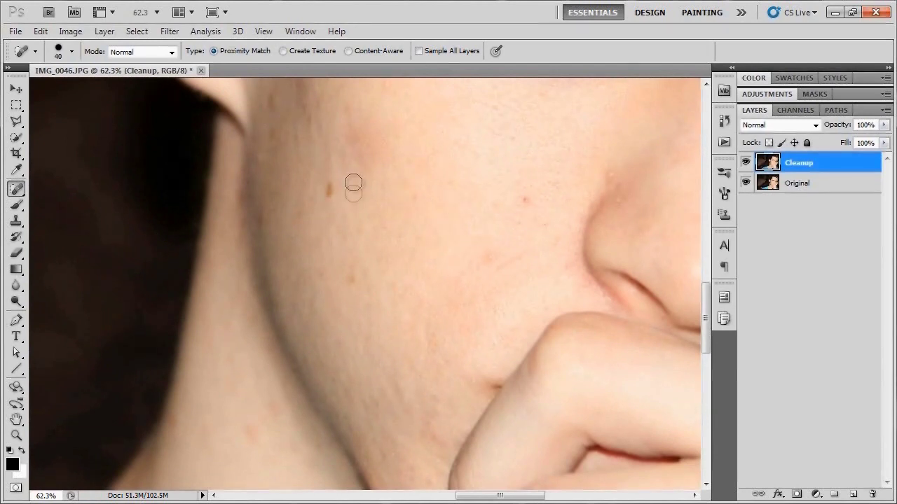
{"action": "key", "text": "bracketright"}
{"action": "left_click", "coordinate": [326, 190]}
Heal the small spots beside and on the nose with a 25 px brush, and the reddish lower cheek blemish with 35 px
{"action": "key", "text": "bracketleft"}
{"action": "key", "text": "bracketleft"}
{"action": "key", "text": "bracketleft"}
{"action": "left_click", "coordinate": [526, 203]}
{"action": "left_click", "coordinate": [612, 176]}
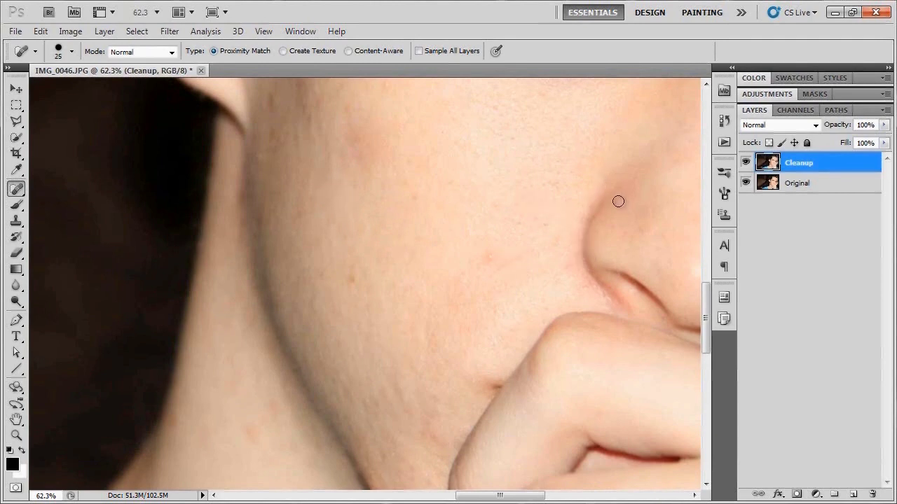
{"action": "key", "text": "bracketright"}
{"action": "key", "text": "bracketright"}
{"action": "left_click", "coordinate": [493, 265]}
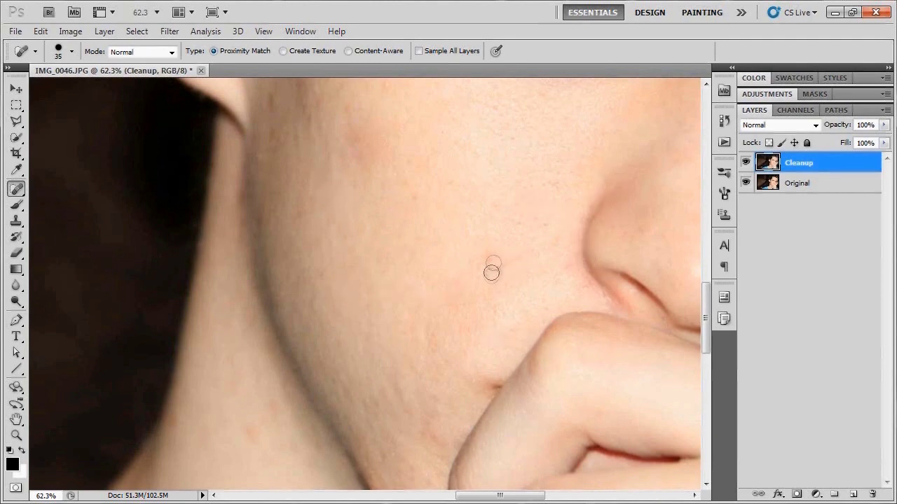
Heal the red blemishes on the neck, and remove the orange mole near the shirt collar with a larger healing brush
{"action": "left_click_drag", "start_coordinate": [371, 404], "coordinate": [476, 171]}
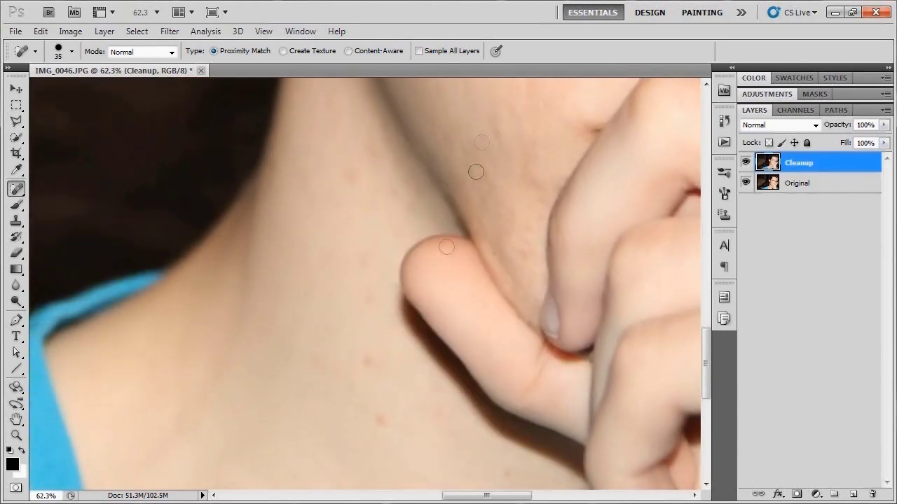
{"action": "left_click", "coordinate": [366, 362]}
{"action": "left_click_drag", "start_coordinate": [423, 458], "coordinate": [463, 252]}
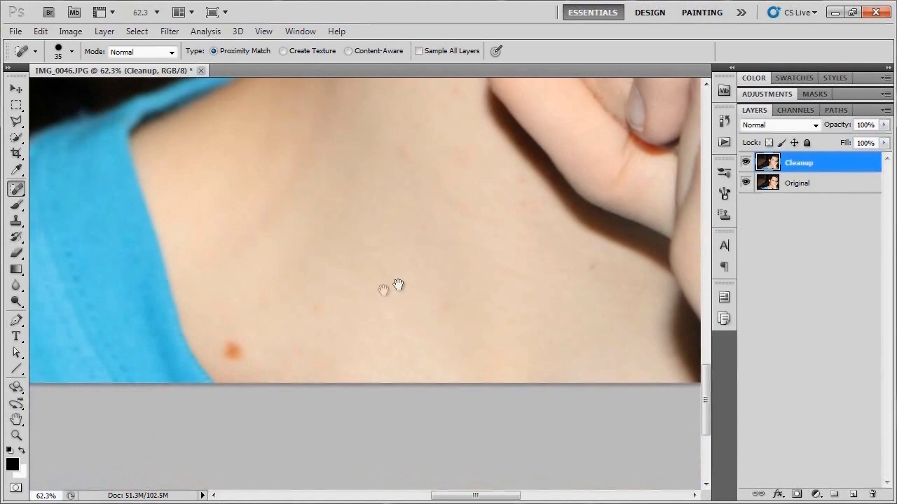
{"action": "left_click_drag", "start_coordinate": [398, 285], "coordinate": [440, 301]}
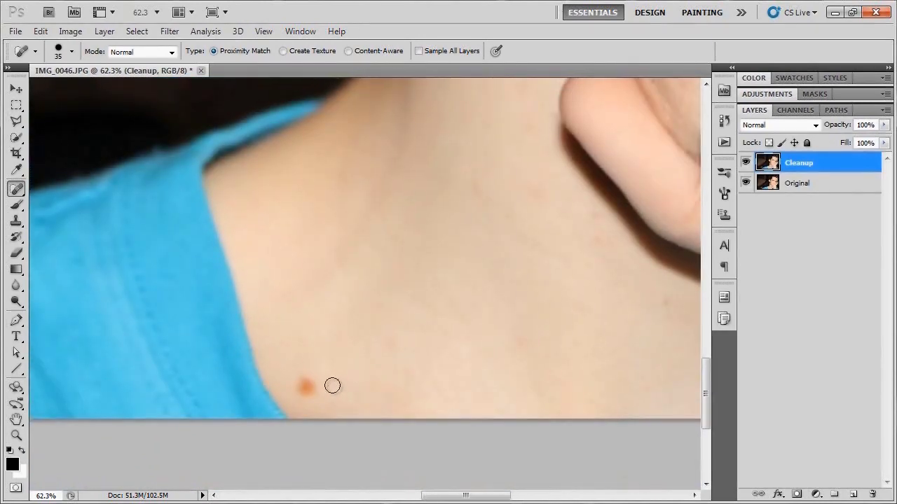
{"action": "key", "text": "bracketright"}
{"action": "key", "text": "bracketright"}
{"action": "key", "text": "bracketright"}
{"action": "key", "text": "bracketright"}
{"action": "left_click", "coordinate": [306, 386]}
Heal the small brown spots on the cheek beside the raised hand, reducing the brush to 35 px
{"action": "left_click_drag", "start_coordinate": [548, 213], "coordinate": [316, 378]}
{"action": "left_click_drag", "start_coordinate": [442, 272], "coordinate": [309, 472]}
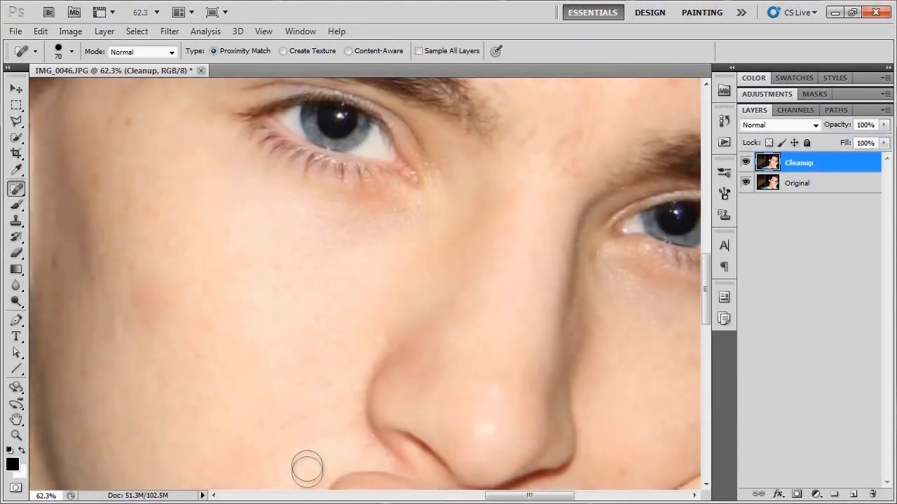
{"action": "left_click_drag", "start_coordinate": [501, 396], "coordinate": [427, 356]}
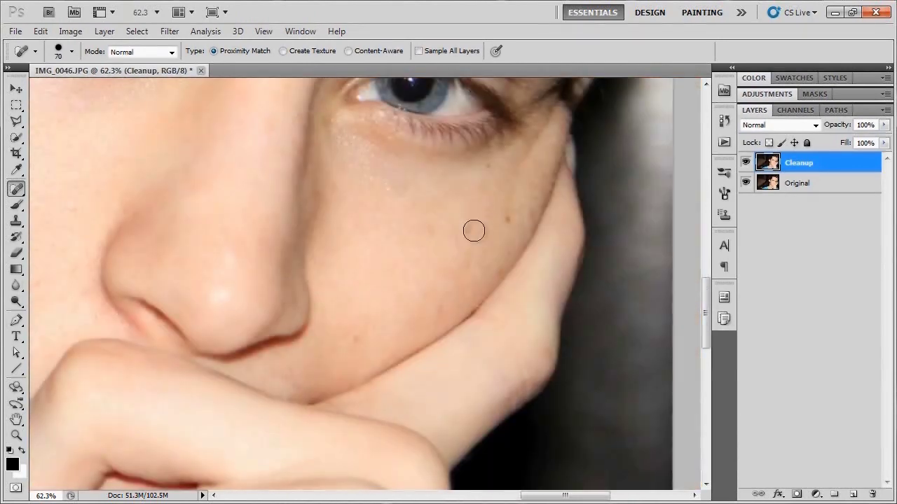
{"action": "key", "text": "bracketleft"}
{"action": "key", "text": "bracketleft"}
{"action": "key", "text": "bracketleft"}
{"action": "left_click", "coordinate": [471, 231]}
{"action": "key", "text": "bracketleft"}
{"action": "left_click", "coordinate": [512, 223]}
{"action": "left_click", "coordinate": [487, 166]}
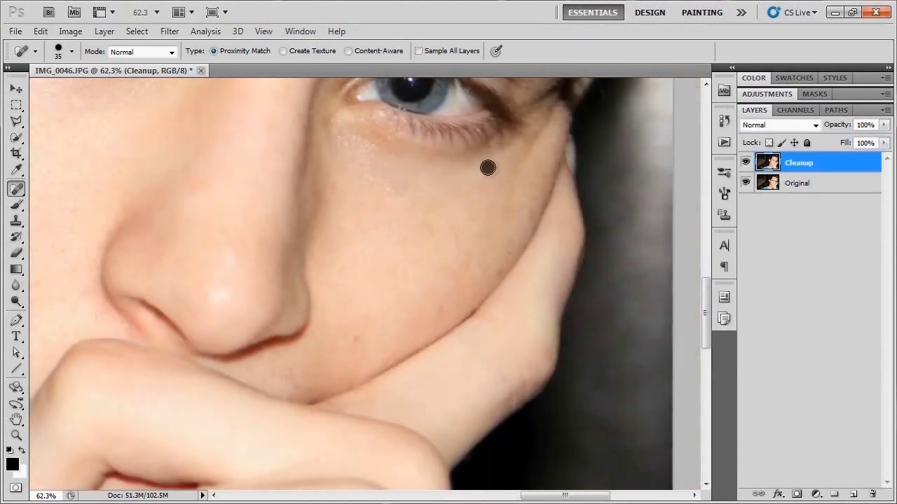
Heal the fine mark near the cheek's edge along the hand with a 15 px brush
{"action": "scroll", "coordinate": [510, 263], "scroll_direction": "up", "scroll_amount": 3}
{"action": "key", "text": "bracketleft"}
{"action": "key", "text": "bracketleft"}
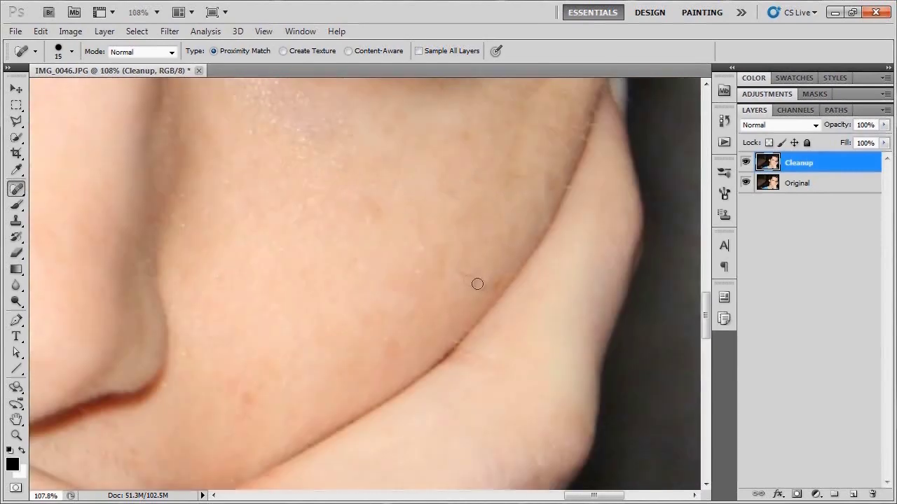
{"action": "left_click_drag", "start_coordinate": [473, 279], "coordinate": [457, 271]}
Heal the blemishes higher up the face with an enlarged healing brush
{"action": "left_click_drag", "start_coordinate": [459, 91], "coordinate": [459, 476]}
{"action": "left_click_drag", "start_coordinate": [521, 91], "coordinate": [520, 267]}
{"action": "key", "text": "bracketright"}
{"action": "key", "text": "bracketright"}
{"action": "key", "text": "bracketright"}
{"action": "left_click", "coordinate": [520, 253]}
{"action": "left_click_drag", "start_coordinate": [581, 112], "coordinate": [441, 332]}
{"action": "left_click_drag", "start_coordinate": [452, 133], "coordinate": [449, 244]}
{"action": "key", "text": "bracketleft"}
{"action": "key", "text": "bracketleft"}
{"action": "key", "text": "bracketleft"}
Heal a blemish on the forehead with the brush enlarged to 70 px
{"action": "scroll", "coordinate": [324, 428], "scroll_direction": "down", "scroll_amount": 3}
{"action": "left_click_drag", "start_coordinate": [203, 445], "coordinate": [436, 300]}
{"action": "scroll", "coordinate": [436, 300], "scroll_direction": "up", "scroll_amount": 3}
{"action": "key", "text": "bracketright"}
{"action": "key", "text": "bracketright"}
{"action": "key", "text": "bracketright"}
{"action": "key", "text": "bracketright"}
{"action": "left_click", "coordinate": [484, 393]}
{"action": "scroll", "coordinate": [351, 259], "scroll_direction": "down", "scroll_amount": 2}
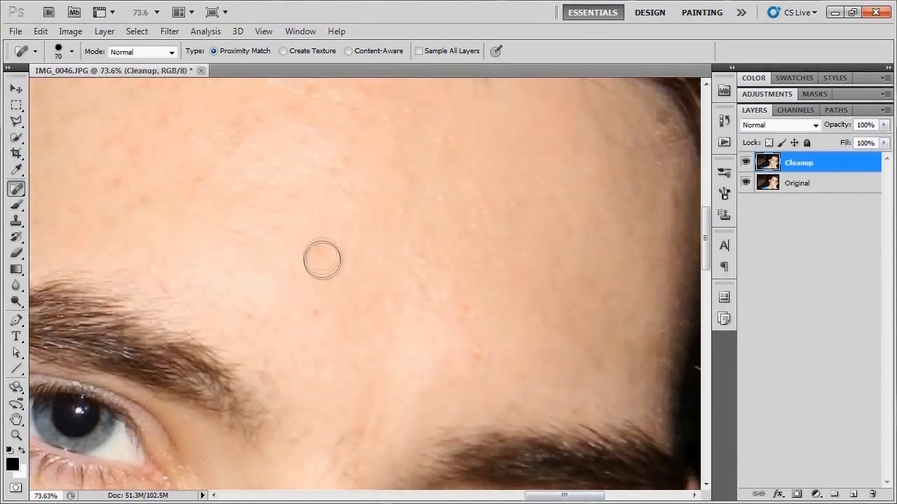
Heal the small spots on the forehead above the eyebrows with a 30 px brush
{"action": "key", "text": "bracketleft"}
{"action": "key", "text": "bracketleft"}
{"action": "scroll", "coordinate": [322, 259], "scroll_direction": "up", "scroll_amount": 5}
{"action": "left_click_drag", "start_coordinate": [357, 130], "coordinate": [357, 302]}
{"action": "key", "text": "bracketleft"}
{"action": "key", "text": "bracketleft"}
{"action": "left_click_drag", "start_coordinate": [303, 290], "coordinate": [373, 384]}
{"action": "left_click", "coordinate": [394, 156]}
{"action": "left_click_drag", "start_coordinate": [295, 365], "coordinate": [480, 205]}
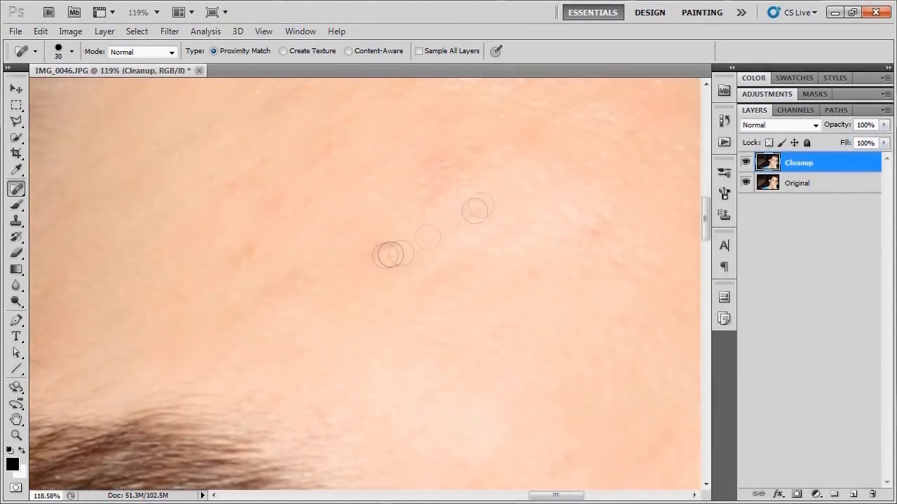
Heal the remaining blemishes on the upper forehead near the hairline with the 30 px brush
{"action": "scroll", "coordinate": [284, 308], "scroll_direction": "down", "scroll_amount": 4}
{"action": "left_click", "coordinate": [251, 318]}
{"action": "left_click", "coordinate": [358, 244]}
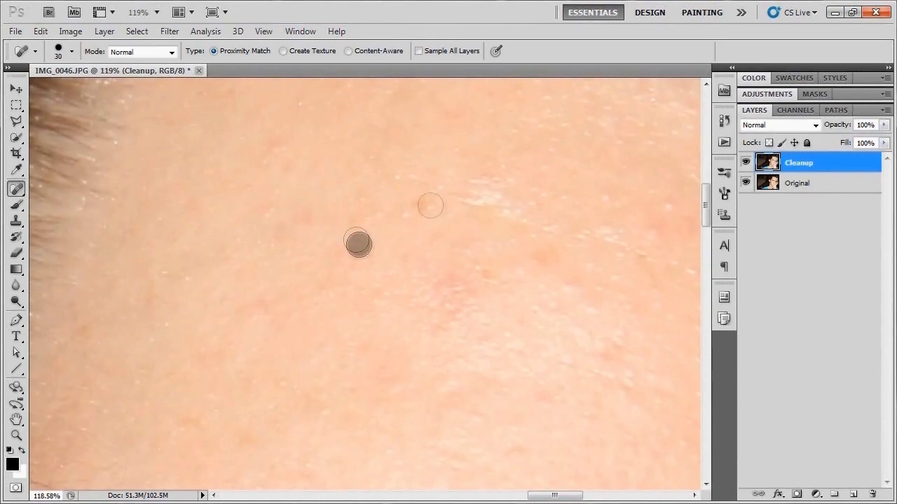
{"action": "left_click_drag", "start_coordinate": [420, 207], "coordinate": [459, 351]}
Heal the tiny marks on the skin just below the nose with an 8 px brush
{"action": "scroll", "coordinate": [382, 393], "scroll_direction": "down", "scroll_amount": 5}
{"action": "left_click_drag", "start_coordinate": [393, 448], "coordinate": [447, 266]}
{"action": "scroll", "coordinate": [466, 239], "scroll_direction": "up", "scroll_amount": 7}
{"action": "right_click", "coordinate": [471, 233], "text": "alt"}
{"action": "key", "text": "bracketleft"}
{"action": "key", "text": "bracketleft"}
{"action": "key", "text": "bracketleft"}
{"action": "scroll", "coordinate": [301, 364], "scroll_direction": "up", "scroll_amount": 3}
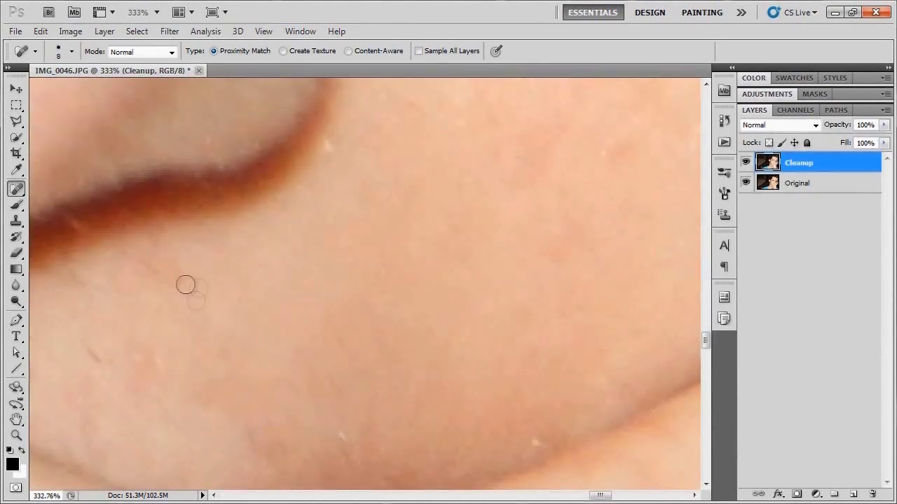
{"action": "left_click_drag", "start_coordinate": [171, 350], "coordinate": [372, 336]}
{"action": "left_click_drag", "start_coordinate": [204, 321], "coordinate": [192, 292]}
Heal the fine marks on the chin between the thumb and fingers with a 9 px brush
{"action": "scroll", "coordinate": [258, 382], "scroll_direction": "down", "scroll_amount": 6}
{"action": "left_click_drag", "start_coordinate": [260, 390], "coordinate": [613, 154]}
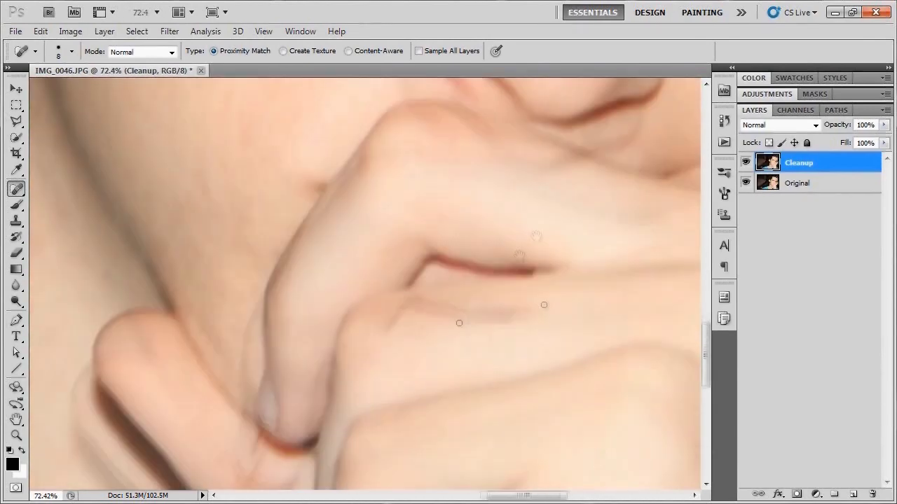
{"action": "scroll", "coordinate": [139, 358], "scroll_direction": "up", "scroll_amount": 5}
{"action": "key", "text": "bracketright"}
{"action": "left_click_drag", "start_coordinate": [386, 284], "coordinate": [450, 292]}
{"action": "left_click", "coordinate": [512, 302]}
{"action": "left_click", "coordinate": [520, 457]}
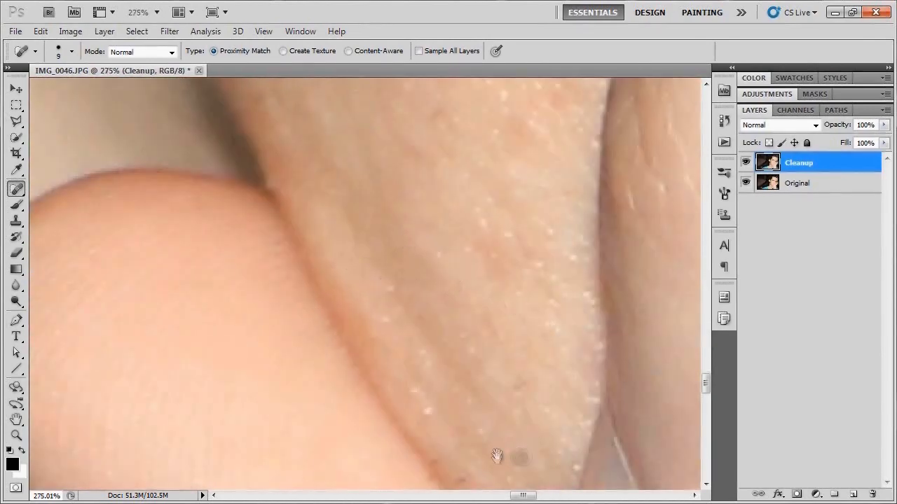
Heal the remaining dark specks on the lower chin along the thumb's edge
{"action": "left_click_drag", "start_coordinate": [497, 456], "coordinate": [486, 358]}
{"action": "left_click_drag", "start_coordinate": [502, 289], "coordinate": [533, 272]}
{"action": "left_click_drag", "start_coordinate": [518, 281], "coordinate": [508, 354]}
{"action": "left_click", "coordinate": [410, 373]}
{"action": "left_click_drag", "start_coordinate": [437, 437], "coordinate": [460, 445]}
{"action": "scroll", "coordinate": [460, 431], "scroll_direction": "down", "scroll_amount": 5}
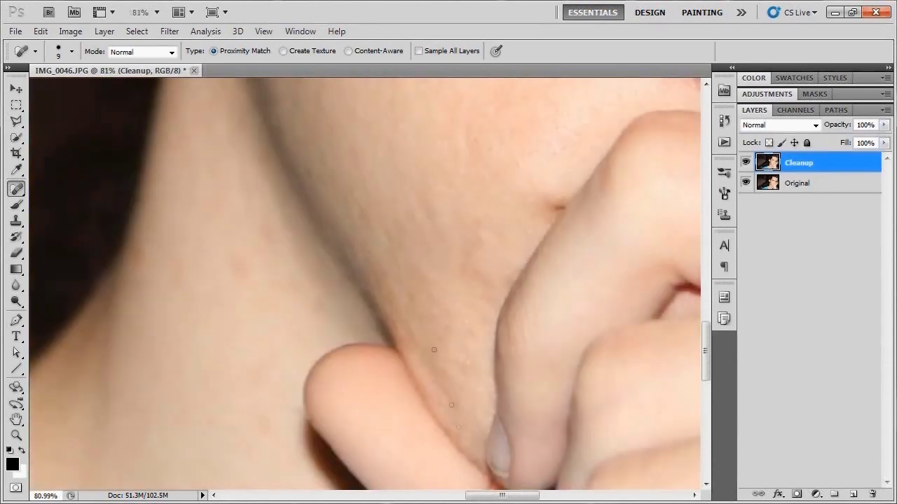
Compare the whole portrait before and after healing by hiding and reshowing the Cleanup layer
{"action": "scroll", "coordinate": [420, 336], "scroll_direction": "down", "scroll_amount": 5}
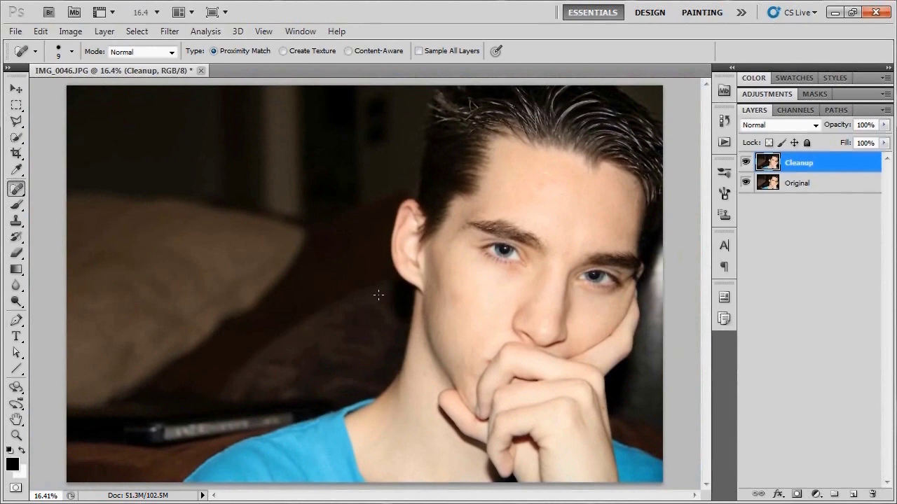
{"action": "left_click", "coordinate": [746, 164]}
{"action": "left_click", "coordinate": [746, 163]}
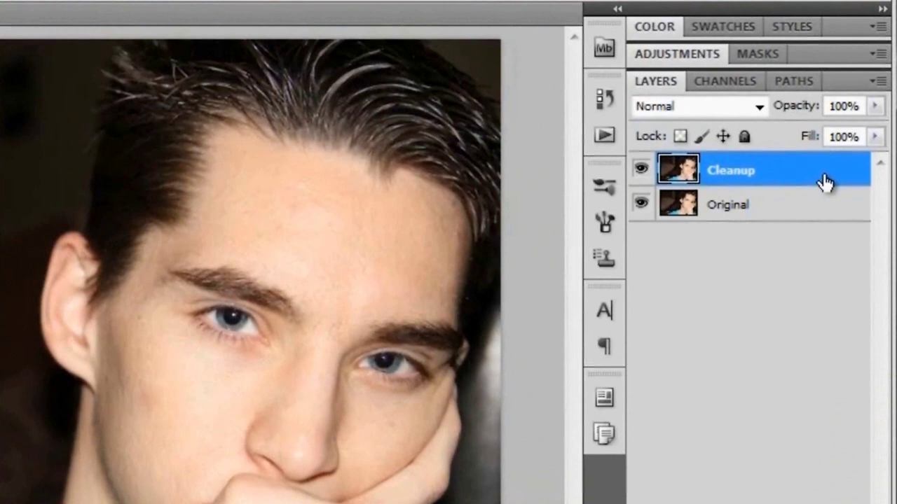
Duplicate the Cleanup layer and rename the copy as Smooth
{"action": "key", "text": "ctrl+j"}
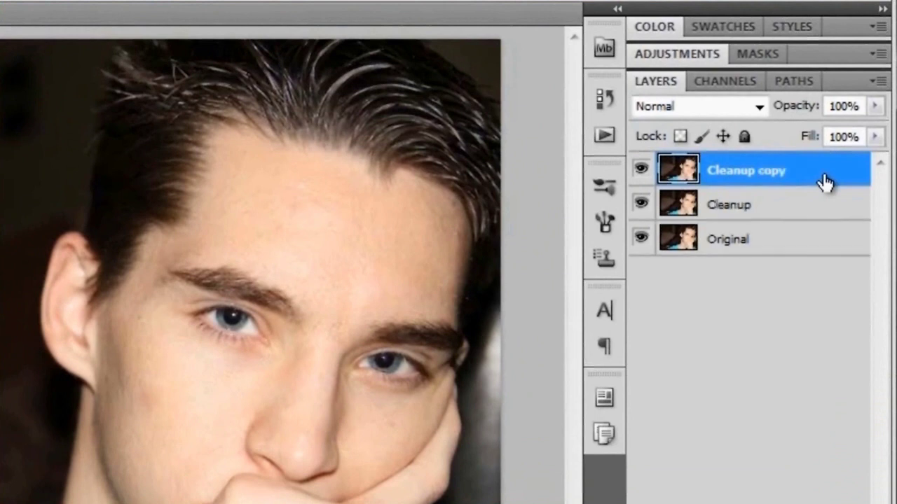
{"action": "double_click", "coordinate": [747, 172]}
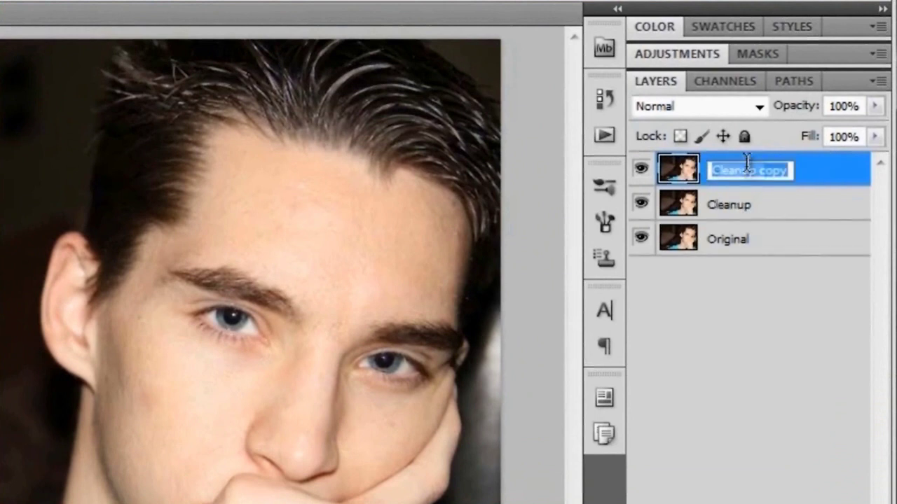
{"action": "type", "text": "Smooth"}
{"action": "key", "text": "Return"}
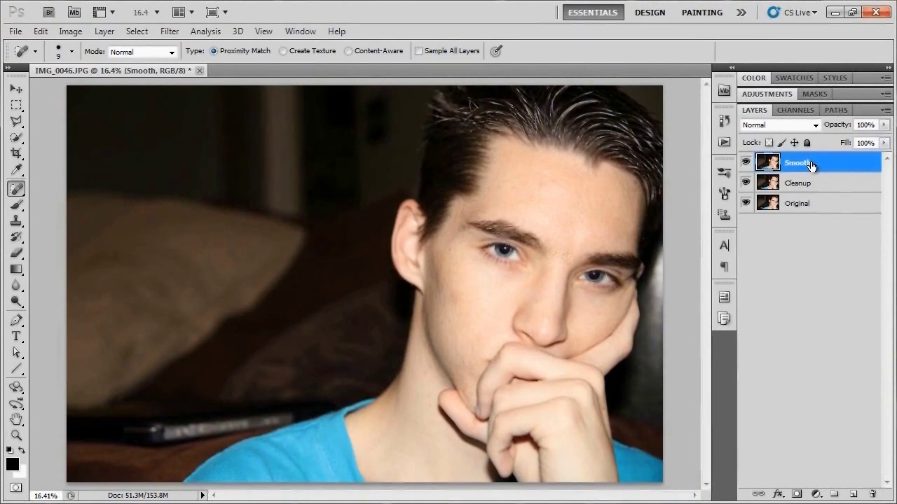
Invert the Smooth layer's colours and set its blend mode to Vivid Light
{"action": "key", "text": "ctrl+i"}
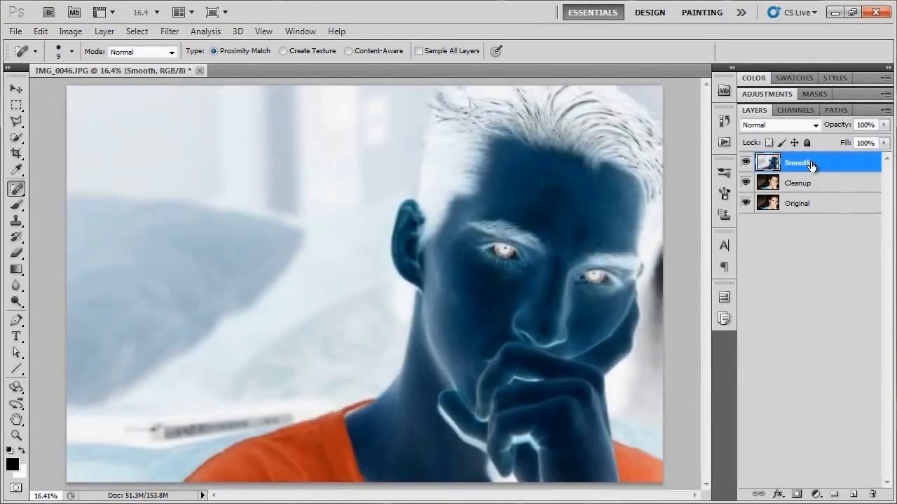
{"action": "left_click", "coordinate": [794, 127]}
{"action": "left_click", "coordinate": [767, 344]}
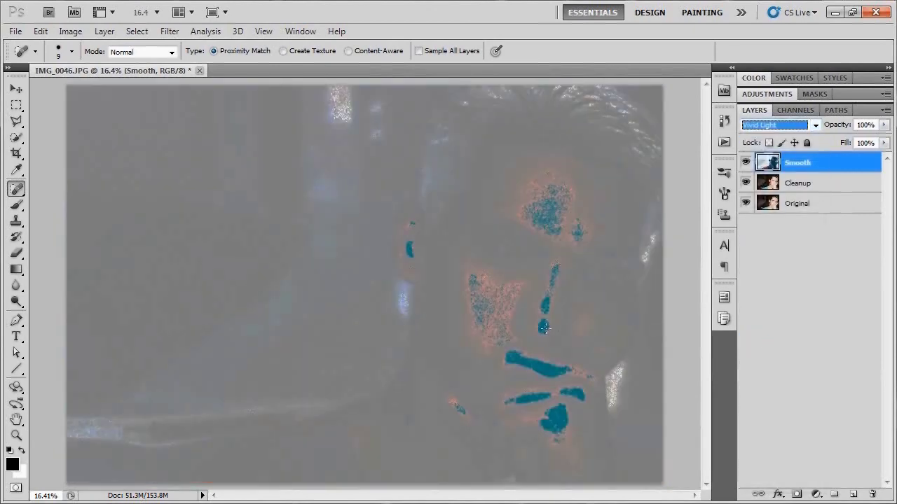
{"action": "key", "text": "Return"}
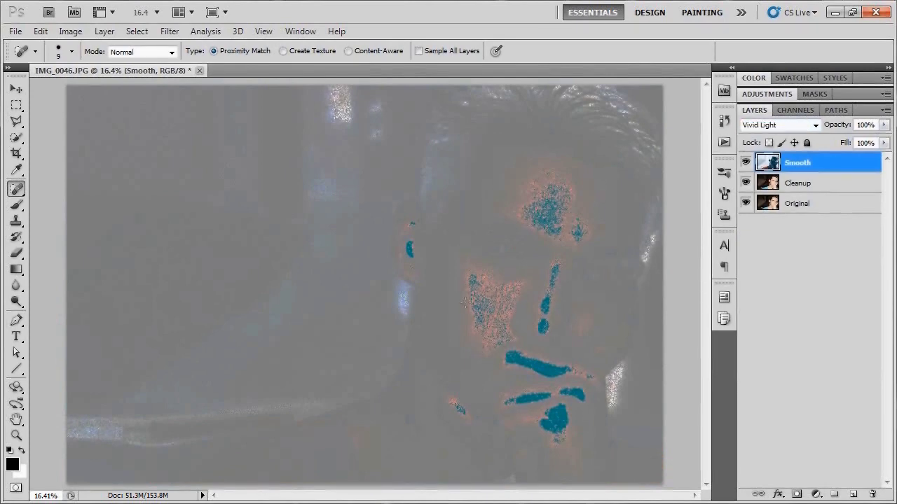
Apply a Gaussian Blur with a 7.8 pixel radius to the Smooth layer, trying very low and very high radii first
{"action": "scroll", "coordinate": [464, 303], "scroll_direction": "up", "scroll_amount": 4}
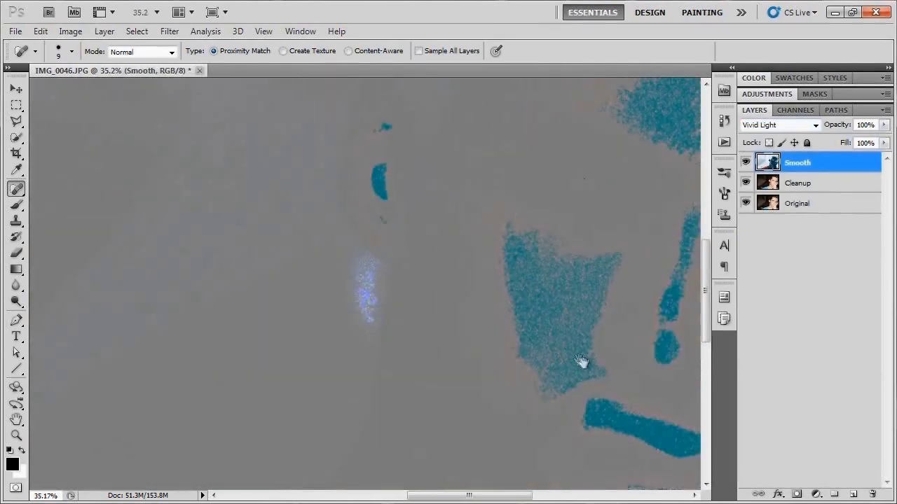
{"action": "left_click_drag", "start_coordinate": [581, 361], "coordinate": [384, 362]}
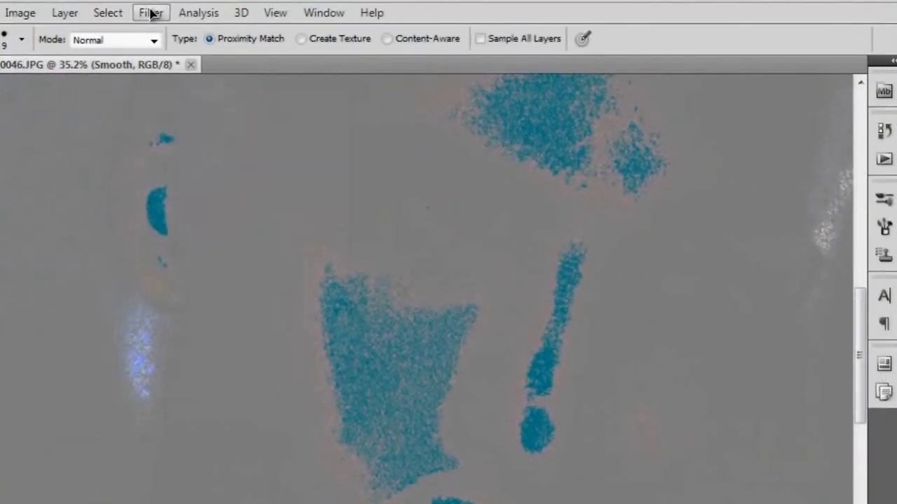
{"action": "left_click", "coordinate": [170, 31]}
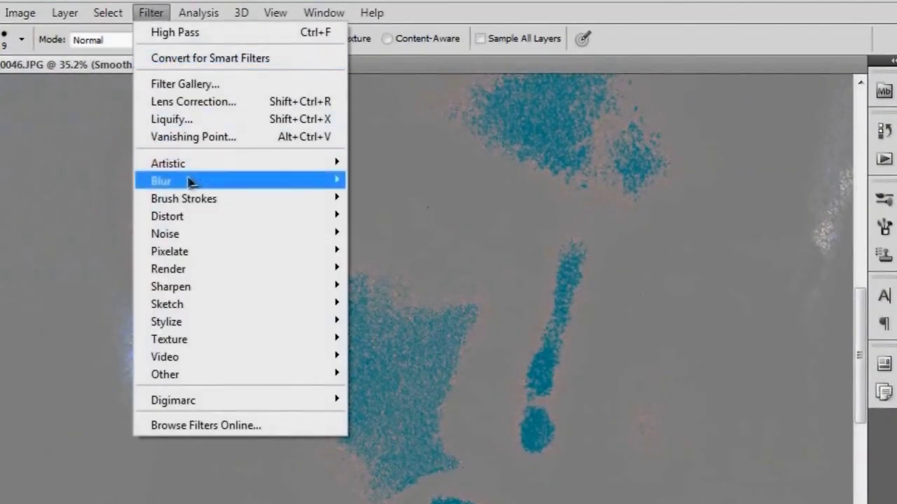
{"action": "mouse_move", "coordinate": [280, 183]}
{"action": "left_click", "coordinate": [356, 252]}
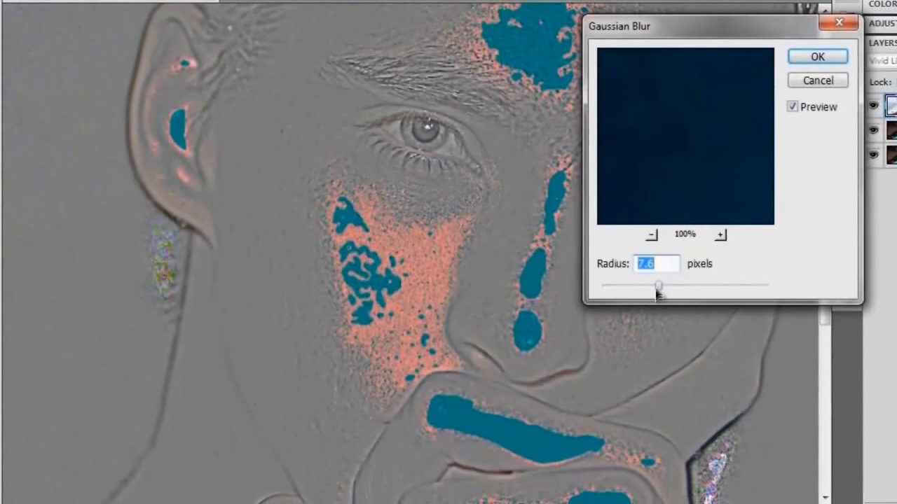
{"action": "left_click_drag", "start_coordinate": [656, 292], "coordinate": [599, 290]}
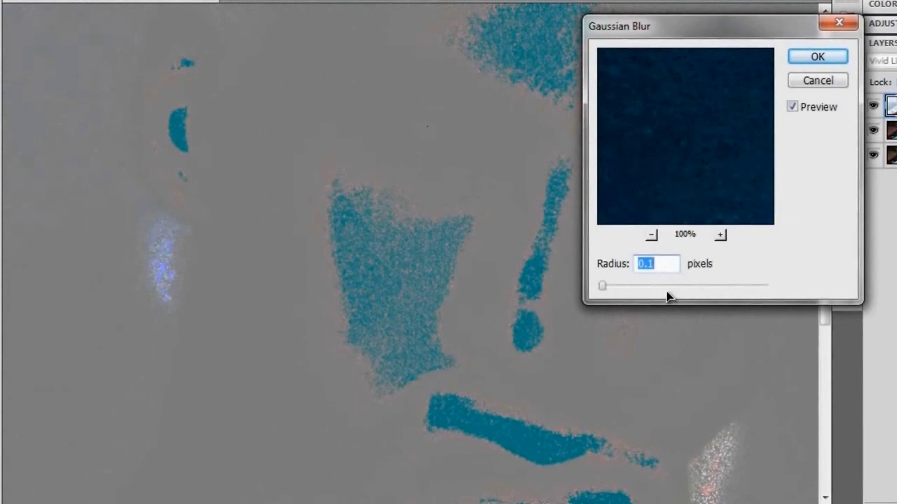
{"action": "left_click", "coordinate": [725, 290]}
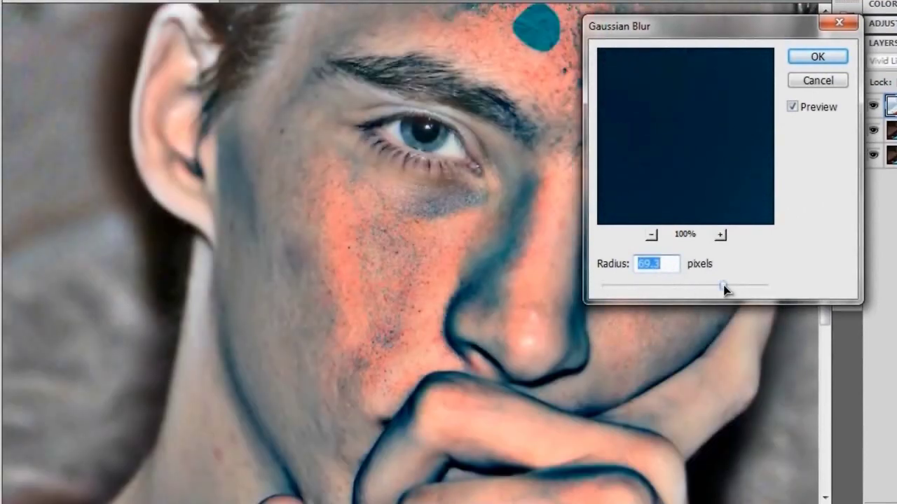
{"action": "left_click_drag", "start_coordinate": [725, 290], "coordinate": [635, 293]}
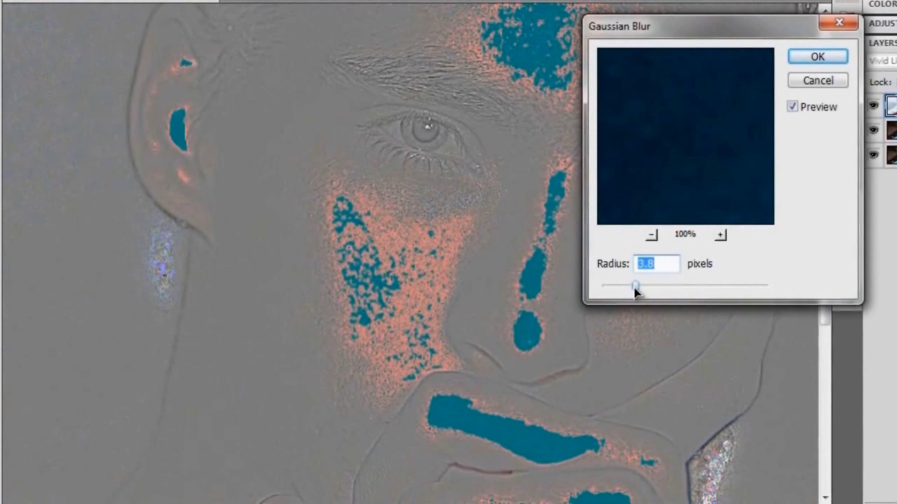
{"action": "left_click_drag", "start_coordinate": [635, 286], "coordinate": [658, 292]}
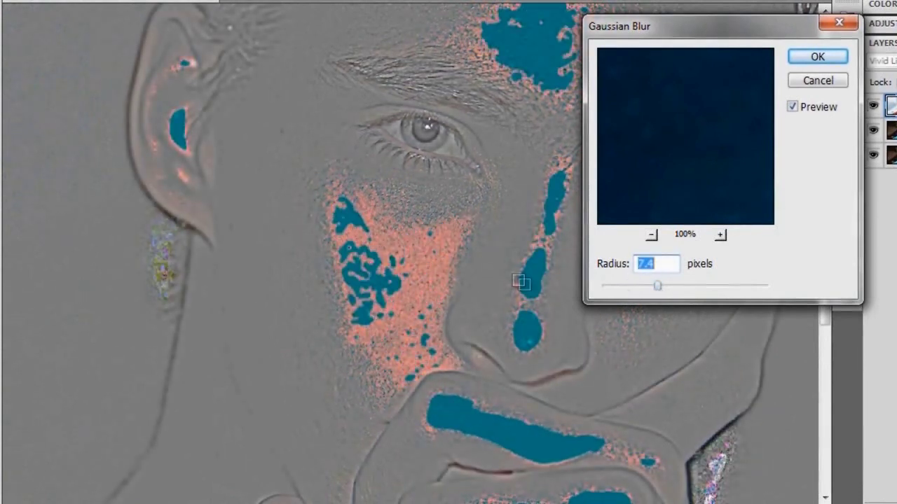
{"action": "left_click_drag", "start_coordinate": [656, 287], "coordinate": [653, 287]}
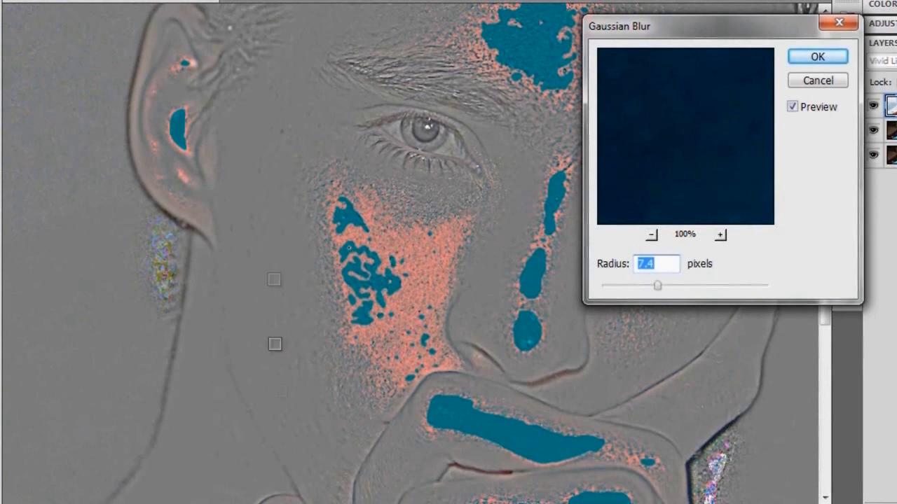
{"action": "key", "text": "Up"}
{"action": "key", "text": "Up"}
{"action": "key", "text": "Up"}
{"action": "key", "text": "Up"}
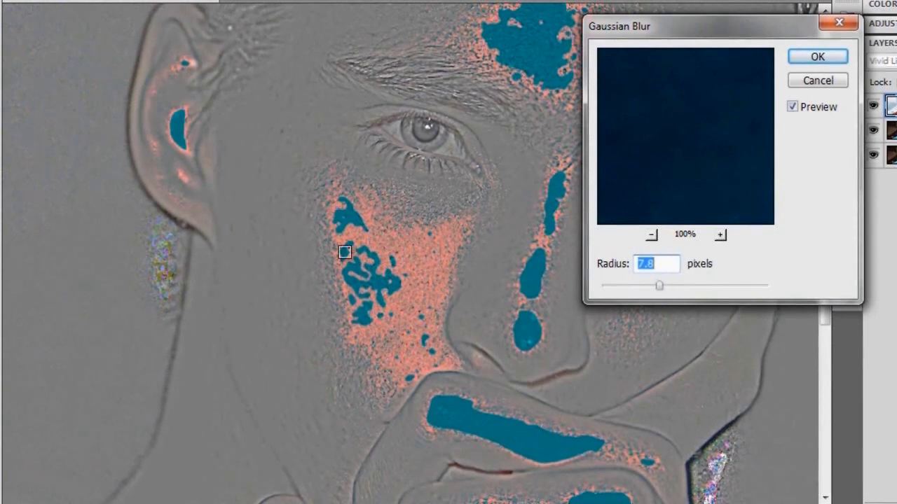
{"action": "left_click", "coordinate": [818, 58]}
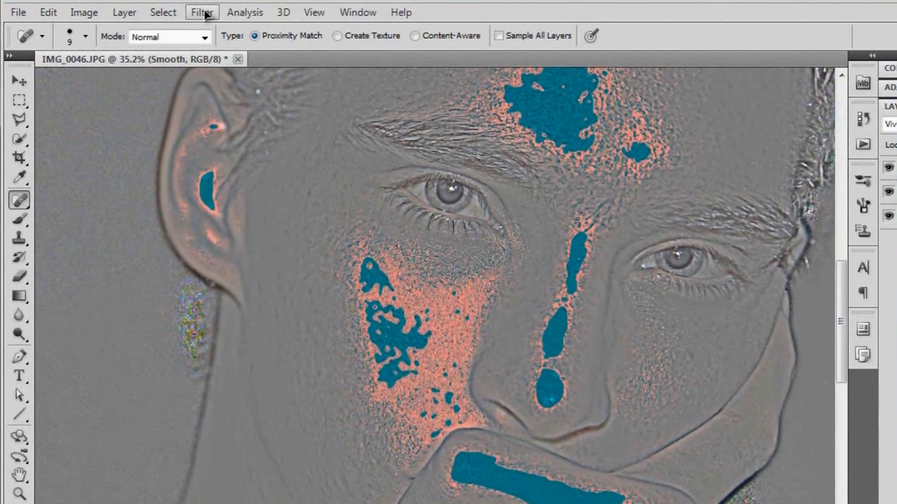
Apply a High Pass filter with a radius of about 12 pixels to the Smooth layer after trying lower and higher radii
{"action": "left_click", "coordinate": [170, 31]}
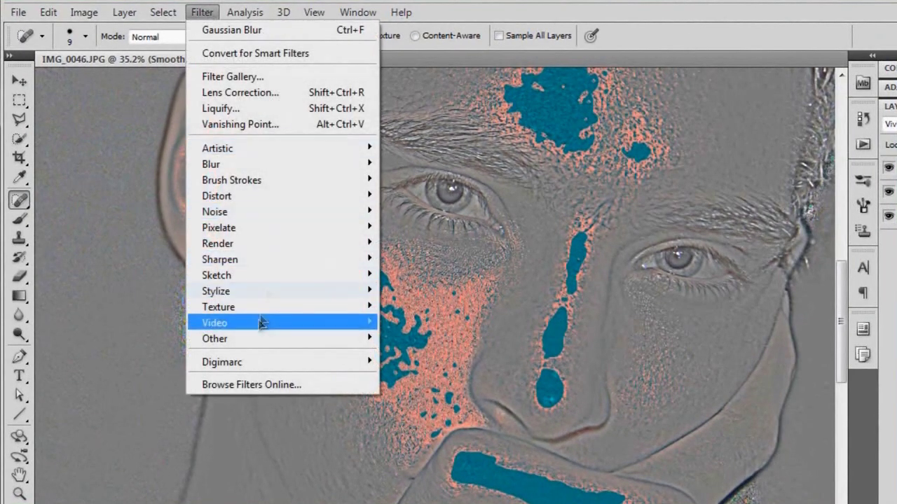
{"action": "mouse_move", "coordinate": [260, 339]}
{"action": "left_click", "coordinate": [408, 359]}
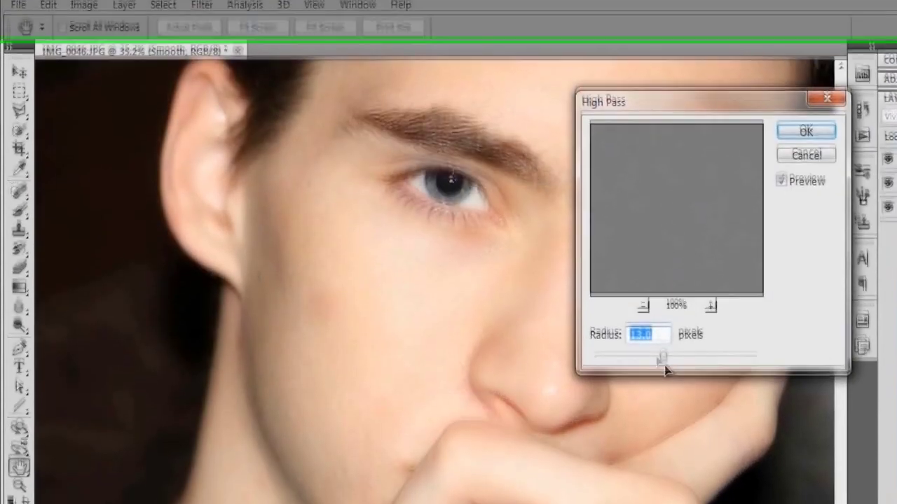
{"action": "left_click_drag", "start_coordinate": [663, 361], "coordinate": [572, 354]}
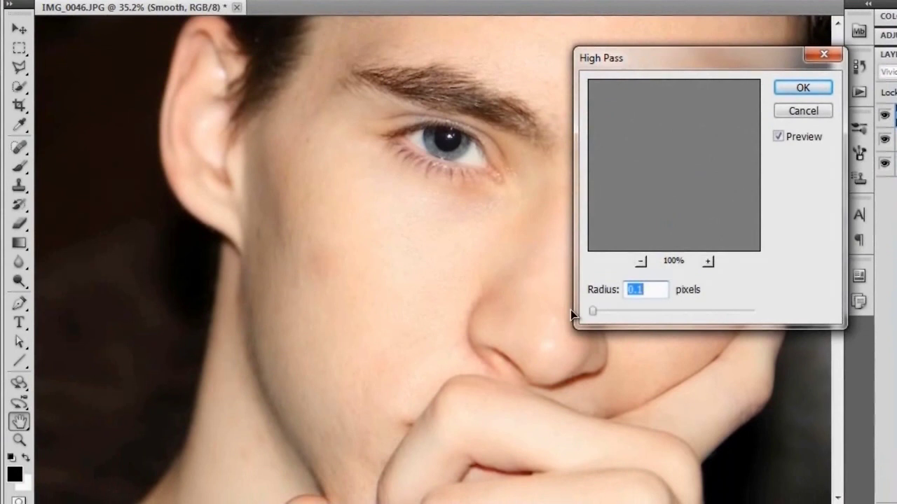
{"action": "left_click_drag", "start_coordinate": [593, 314], "coordinate": [624, 311]}
{"action": "left_click_drag", "start_coordinate": [663, 315], "coordinate": [681, 310]}
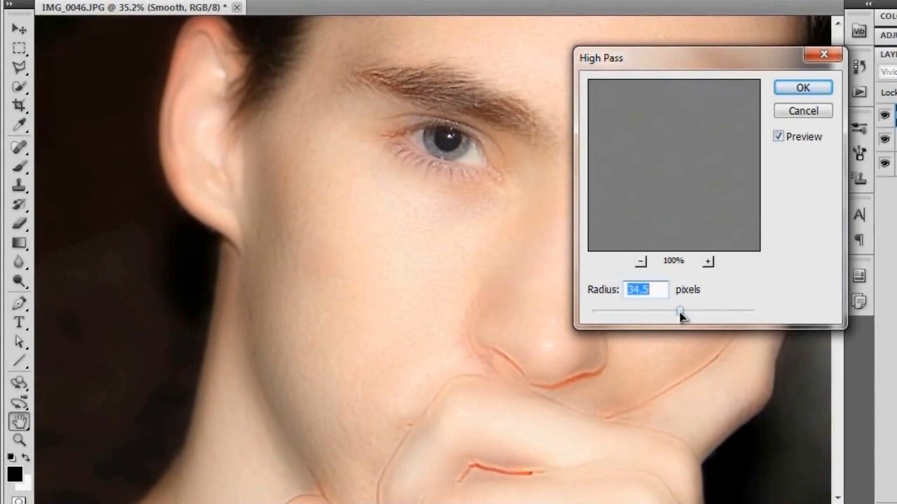
{"action": "left_click_drag", "start_coordinate": [679, 317], "coordinate": [656, 315]}
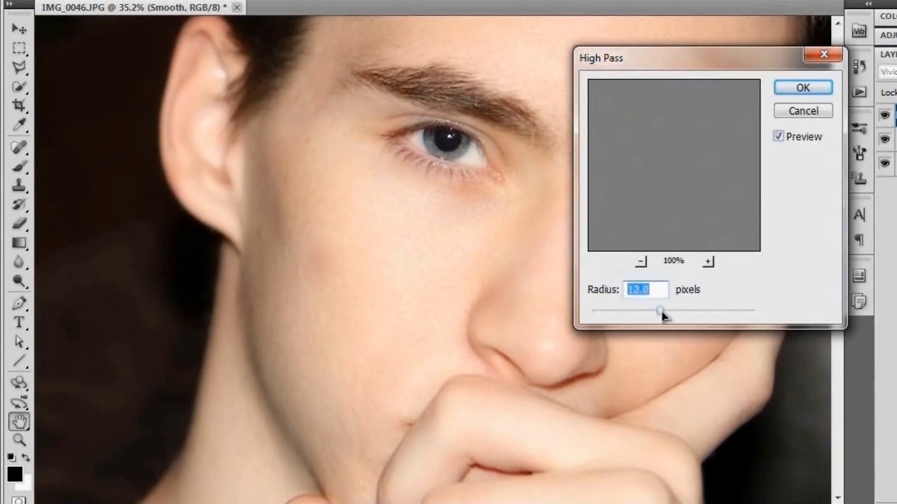
{"action": "left_click_drag", "start_coordinate": [663, 311], "coordinate": [660, 313]}
{"action": "left_click", "coordinate": [661, 311]}
{"action": "left_click", "coordinate": [802, 87]}
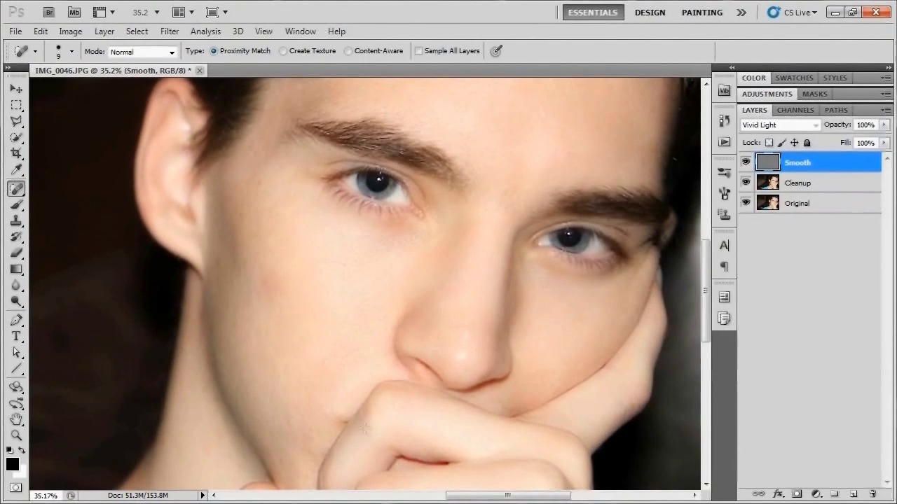
Add a Hide All layer mask to the Smooth layer
{"action": "scroll", "coordinate": [364, 428], "scroll_direction": "down", "scroll_amount": 2}
{"action": "scroll", "coordinate": [380, 404], "scroll_direction": "up", "scroll_amount": 1}
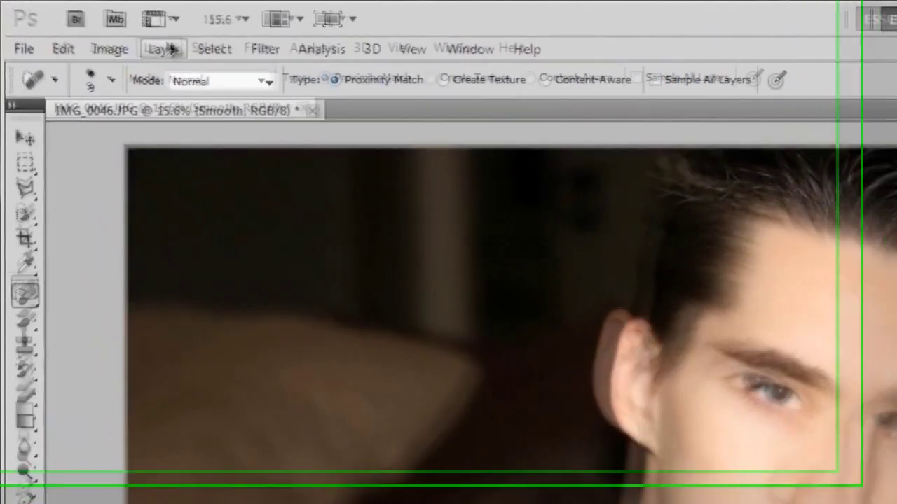
{"action": "left_click", "coordinate": [106, 33]}
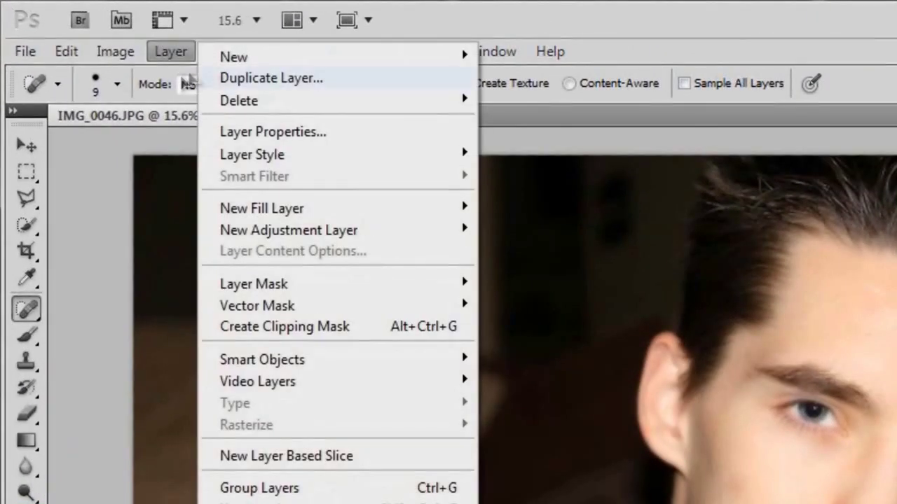
{"action": "mouse_move", "coordinate": [321, 290]}
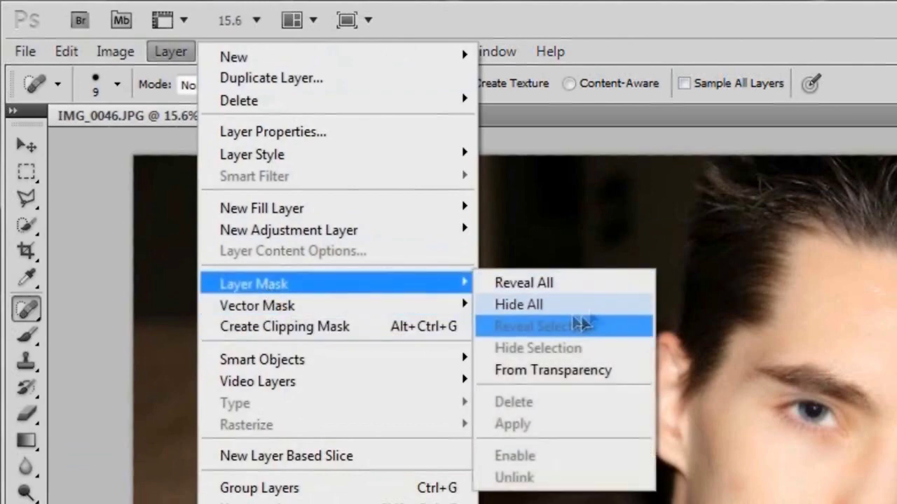
{"action": "left_click", "coordinate": [554, 306]}
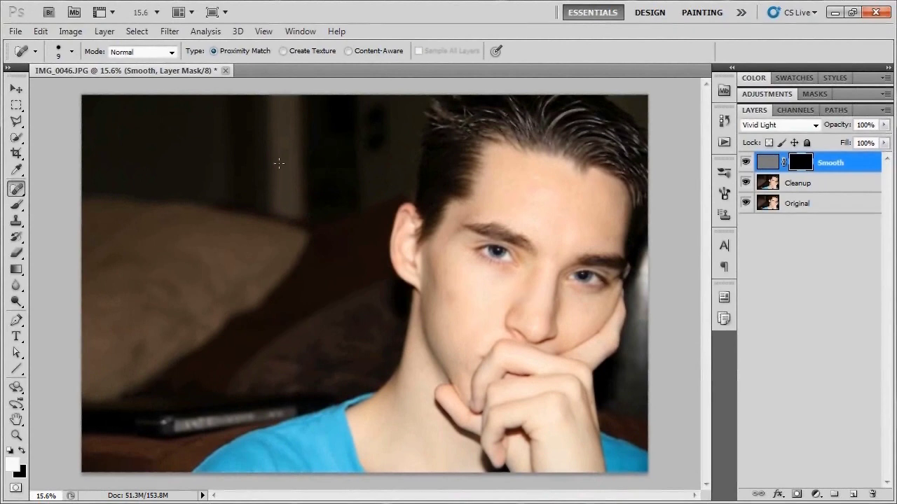
Set up a soft Brush with 0% hardness and a size of about 401 px for painting on the mask
{"action": "key", "text": "b"}
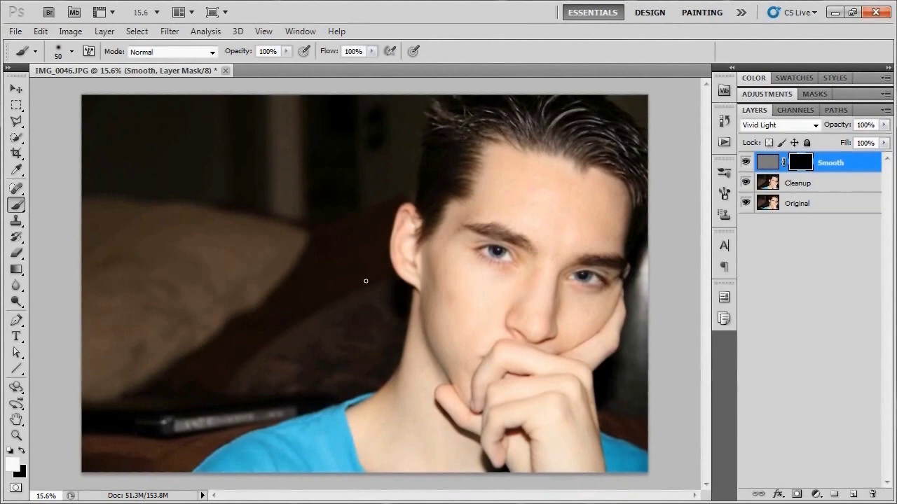
{"action": "left_click", "coordinate": [71, 51]}
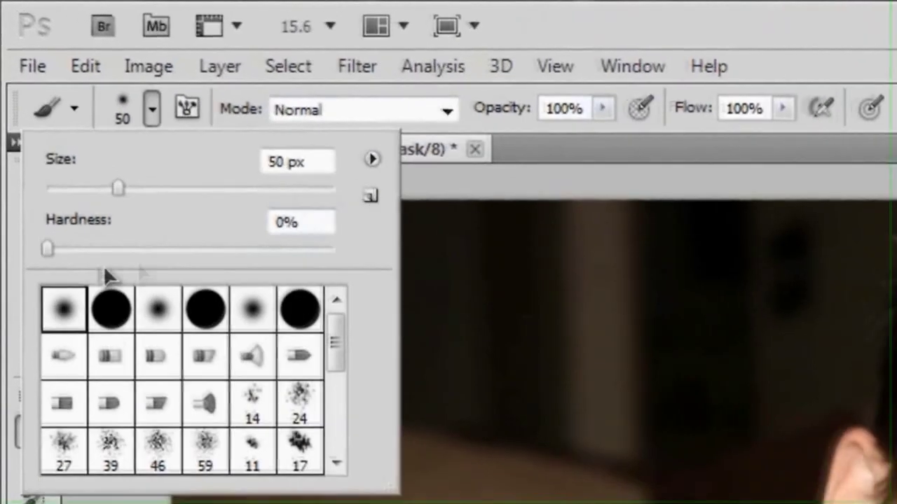
{"action": "left_click", "coordinate": [37, 251]}
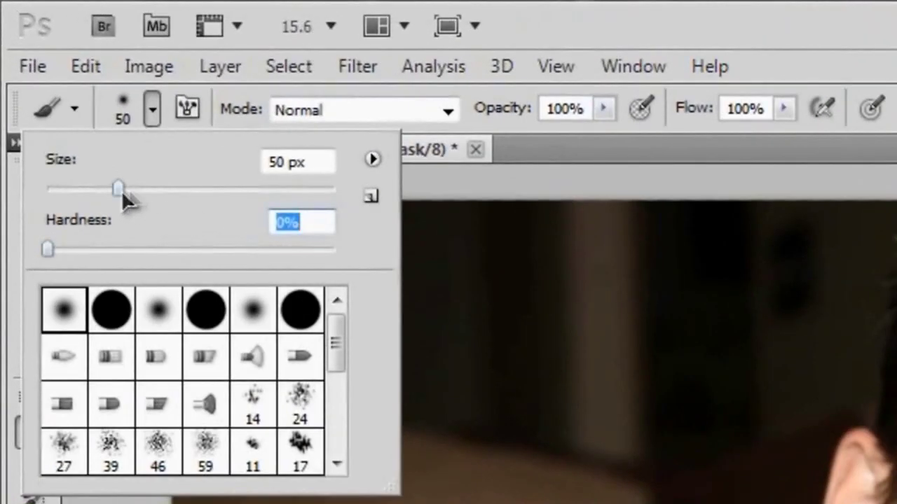
{"action": "left_click_drag", "start_coordinate": [120, 189], "coordinate": [180, 188]}
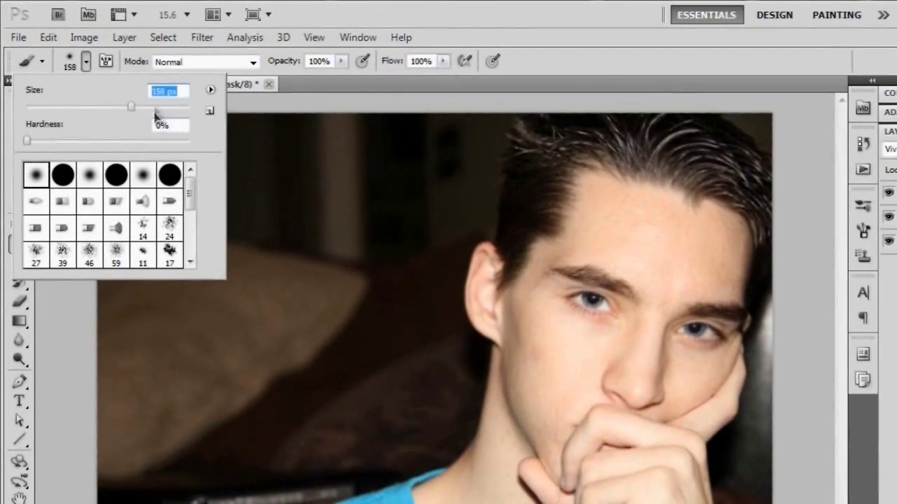
{"action": "left_click_drag", "start_coordinate": [166, 111], "coordinate": [164, 109]}
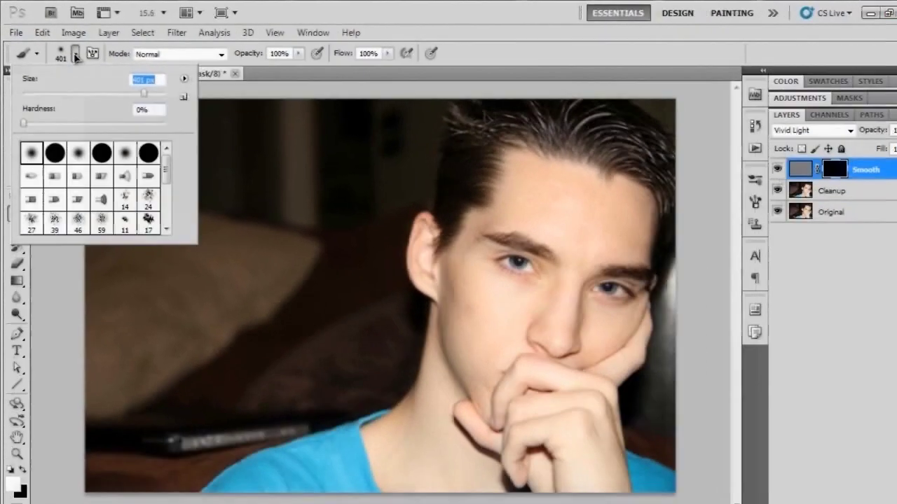
{"action": "left_click", "coordinate": [86, 62]}
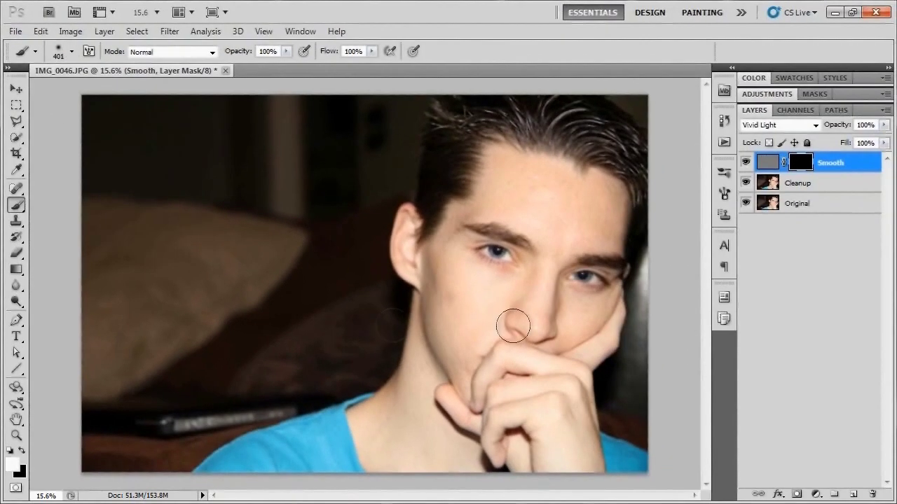
Paint white on the Smooth layer mask over the near cheek, jaw and neck to reveal the skin smoothing
{"action": "scroll", "coordinate": [472, 315], "scroll_direction": "up", "scroll_amount": 3}
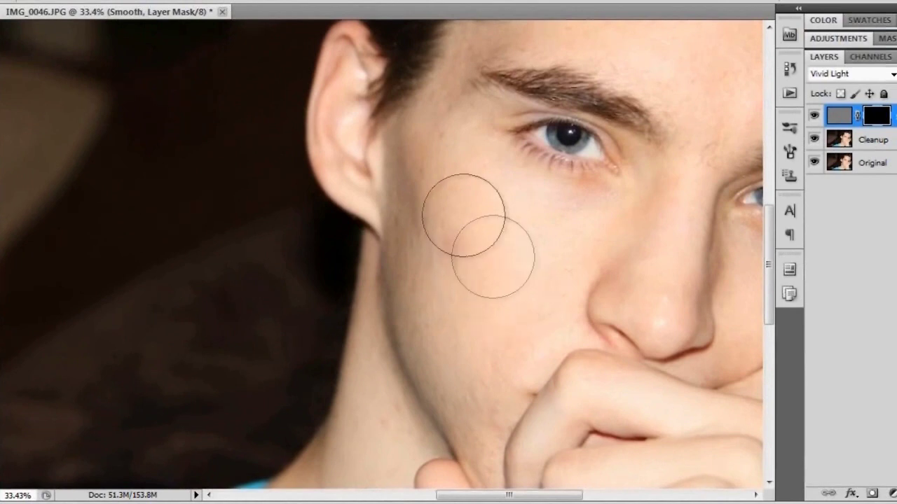
{"action": "mouse_move", "coordinate": [463, 215]}
{"action": "left_mouse_down"}
{"action": "mouse_move", "coordinate": [434, 178]}
{"action": "mouse_move", "coordinate": [438, 300]}
{"action": "mouse_move", "coordinate": [438, 196]}
{"action": "mouse_move", "coordinate": [466, 234]}
{"action": "mouse_move", "coordinate": [506, 227]}
{"action": "left_mouse_up"}
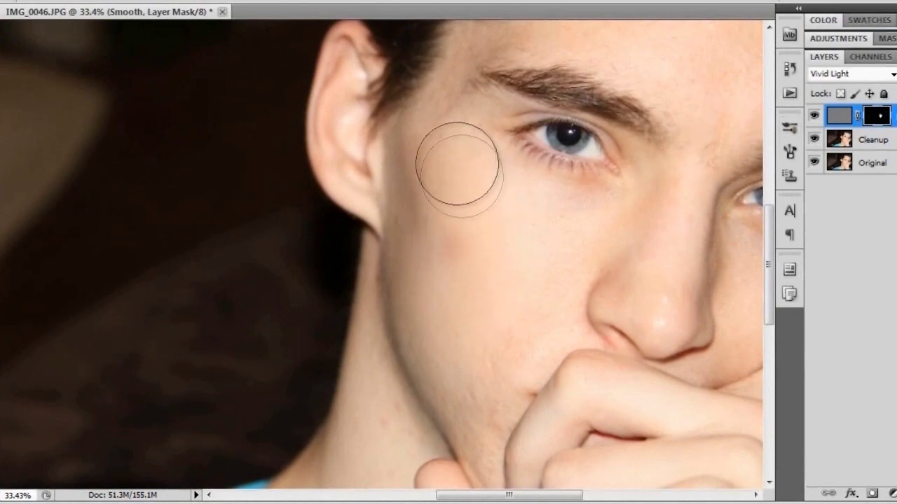
{"action": "mouse_move", "coordinate": [448, 137]}
{"action": "left_mouse_down"}
{"action": "mouse_move", "coordinate": [441, 159]}
{"action": "mouse_move", "coordinate": [466, 191]}
{"action": "mouse_move", "coordinate": [513, 212]}
{"action": "mouse_move", "coordinate": [549, 244]}
{"action": "mouse_move", "coordinate": [527, 286]}
{"action": "mouse_move", "coordinate": [472, 329]}
{"action": "mouse_move", "coordinate": [452, 232]}
{"action": "mouse_move", "coordinate": [522, 260]}
{"action": "mouse_move", "coordinate": [533, 242]}
{"action": "mouse_move", "coordinate": [528, 289]}
{"action": "mouse_move", "coordinate": [577, 241]}
{"action": "mouse_move", "coordinate": [528, 274]}
{"action": "mouse_move", "coordinate": [519, 312]}
{"action": "mouse_move", "coordinate": [493, 336]}
{"action": "mouse_move", "coordinate": [424, 352]}
{"action": "mouse_move", "coordinate": [440, 363]}
{"action": "mouse_move", "coordinate": [419, 289]}
{"action": "mouse_move", "coordinate": [449, 211]}
{"action": "mouse_move", "coordinate": [462, 285]}
{"action": "mouse_move", "coordinate": [500, 342]}
{"action": "mouse_move", "coordinate": [490, 343]}
{"action": "mouse_move", "coordinate": [470, 387]}
{"action": "mouse_move", "coordinate": [432, 353]}
{"action": "mouse_move", "coordinate": [421, 296]}
{"action": "left_mouse_up"}
{"action": "mouse_move", "coordinate": [460, 360]}
{"action": "left_mouse_down"}
{"action": "mouse_move", "coordinate": [480, 218]}
{"action": "mouse_move", "coordinate": [397, 303]}
{"action": "mouse_move", "coordinate": [419, 264]}
{"action": "mouse_move", "coordinate": [362, 372]}
{"action": "mouse_move", "coordinate": [335, 391]}
{"action": "mouse_move", "coordinate": [306, 286]}
{"action": "left_mouse_up"}
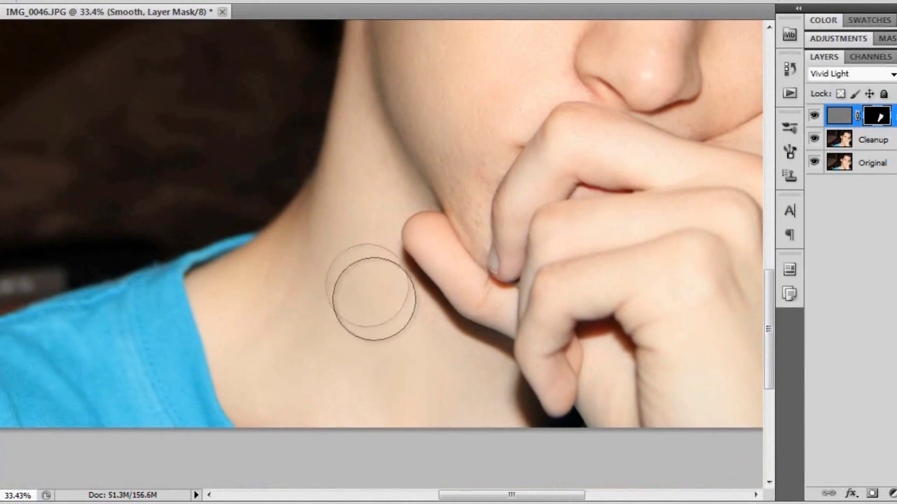
Reduce the brush size and paint the smoothing into the narrow chin area beside the fingers
{"action": "scroll", "coordinate": [426, 150], "scroll_direction": "up", "scroll_amount": 2}
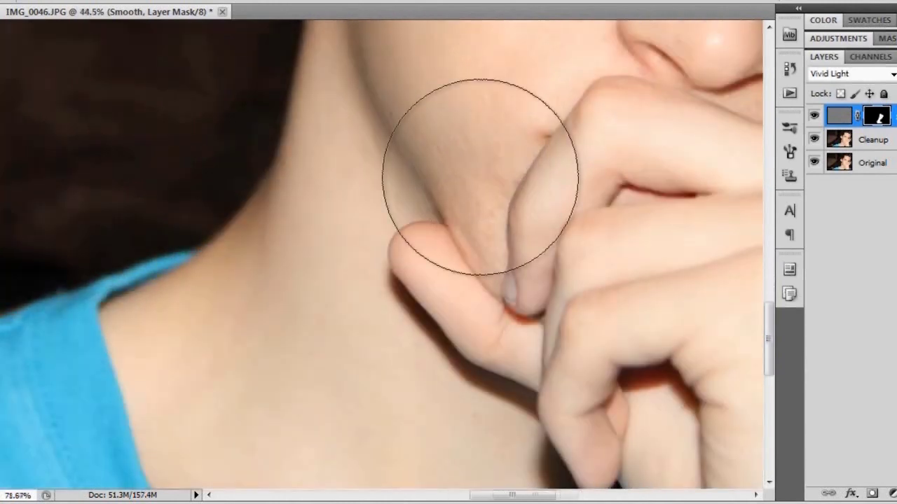
{"action": "scroll", "coordinate": [467, 181], "scroll_direction": "up", "scroll_amount": 3}
{"action": "left_click_drag", "start_coordinate": [526, 307], "coordinate": [501, 380]}
{"action": "key", "text": "["}
{"action": "key", "text": "["}
{"action": "key", "text": "["}
{"action": "key", "text": "["}
{"action": "key", "text": "["}
{"action": "key", "text": "["}
{"action": "key", "text": "["}
{"action": "key", "text": "["}
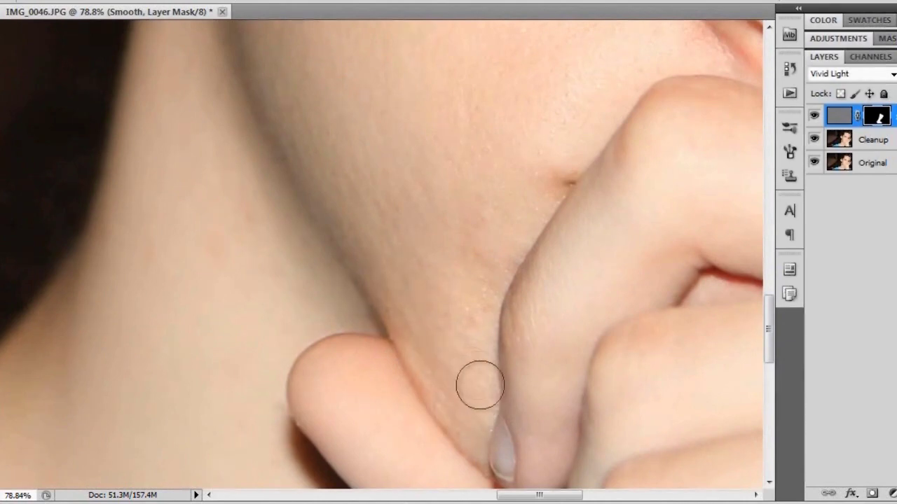
{"action": "scroll", "coordinate": [500, 242], "scroll_direction": "down", "scroll_amount": 3}
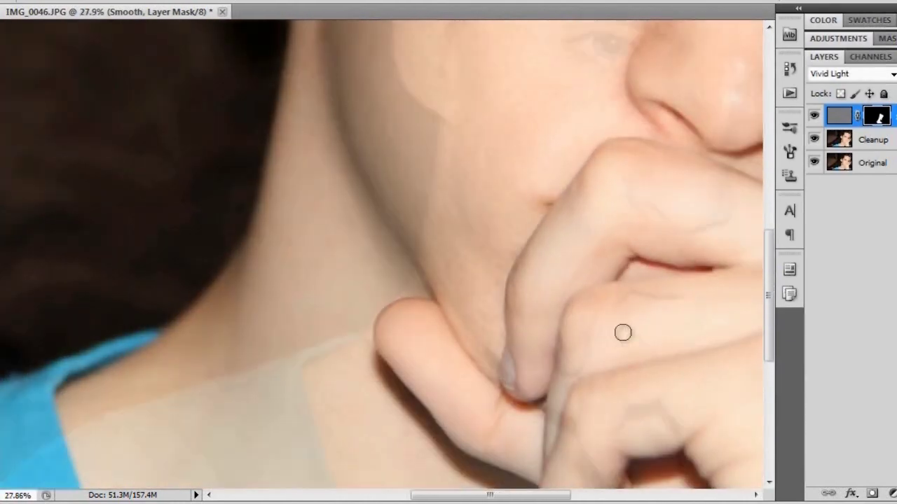
{"action": "scroll", "coordinate": [627, 338], "scroll_direction": "down", "scroll_amount": 2}
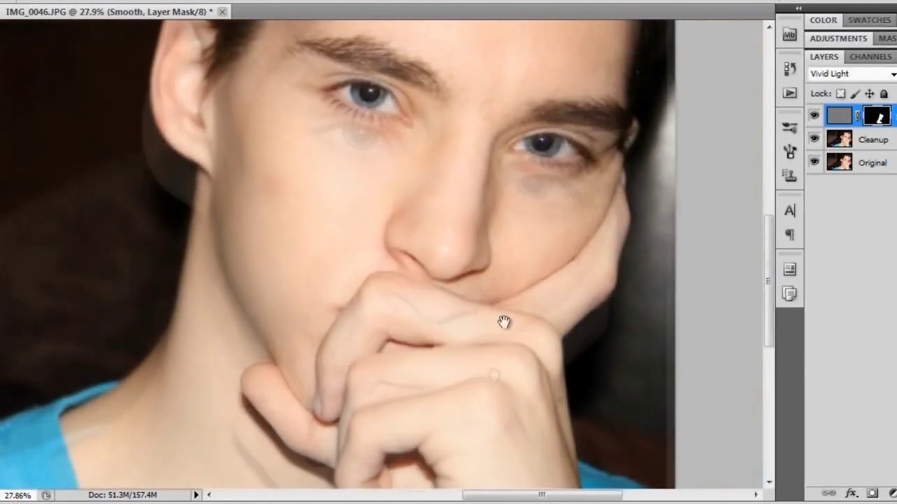
Paint the smoothing over the nose and the far cheek below the eye
{"action": "scroll", "coordinate": [430, 330], "scroll_direction": "up", "scroll_amount": 2}
{"action": "scroll", "coordinate": [350, 264], "scroll_direction": "up", "scroll_amount": 1}
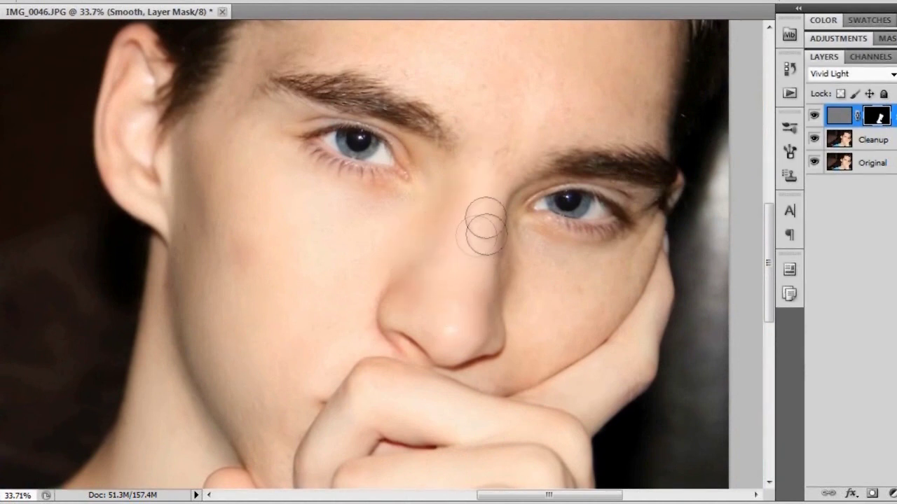
{"action": "mouse_move", "coordinate": [570, 301]}
{"action": "left_mouse_down"}
{"action": "mouse_move", "coordinate": [553, 270]}
{"action": "mouse_move", "coordinate": [552, 317]}
{"action": "mouse_move", "coordinate": [539, 345]}
{"action": "mouse_move", "coordinate": [600, 290]}
{"action": "left_mouse_up"}
Paint the smoothing around the nostrils, upper lip and lower edge of the far cheek with a smaller brush
{"action": "key", "text": "bracketleft"}
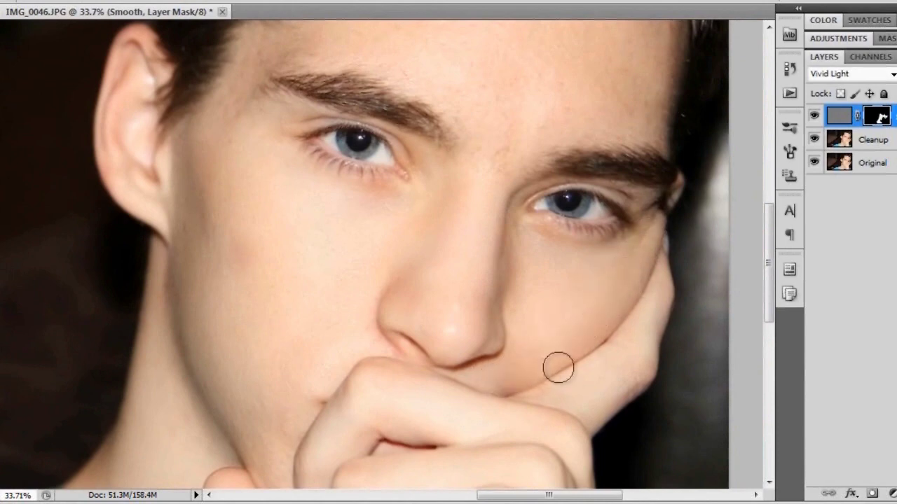
{"action": "scroll", "coordinate": [496, 340], "scroll_direction": "up", "scroll_amount": 2}
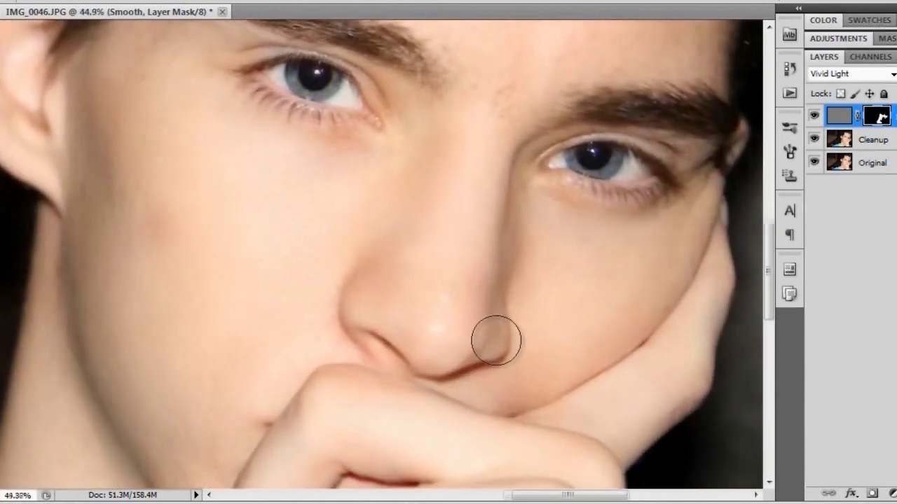
{"action": "scroll", "coordinate": [496, 340], "scroll_direction": "up", "scroll_amount": 2}
{"action": "scroll", "coordinate": [494, 381], "scroll_direction": "down", "scroll_amount": 4}
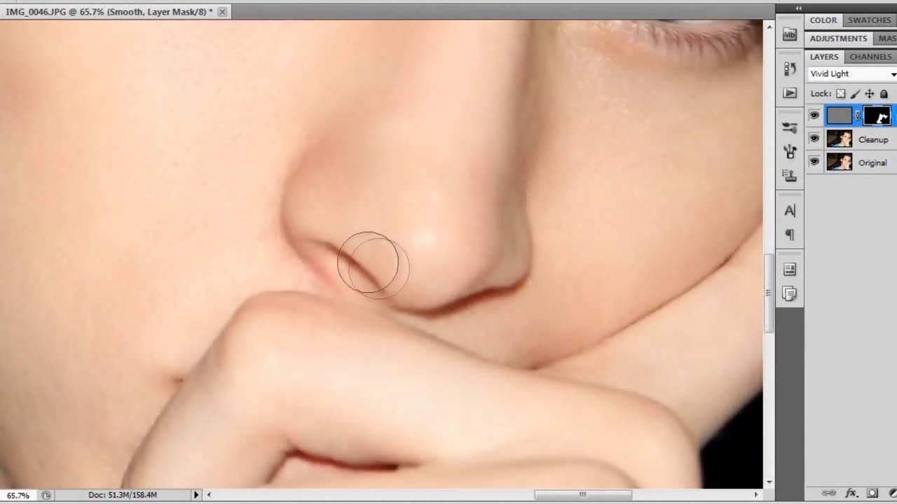
{"action": "left_click_drag", "start_coordinate": [326, 246], "coordinate": [390, 292]}
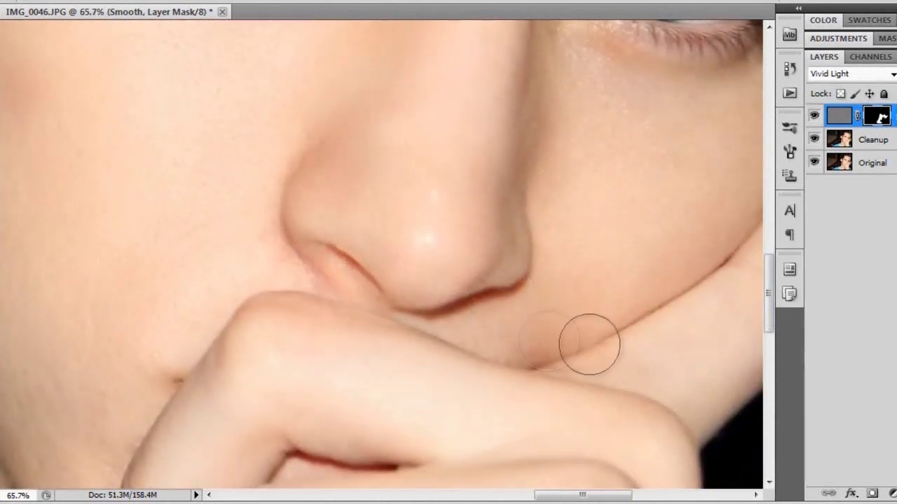
{"action": "key", "text": "v"}
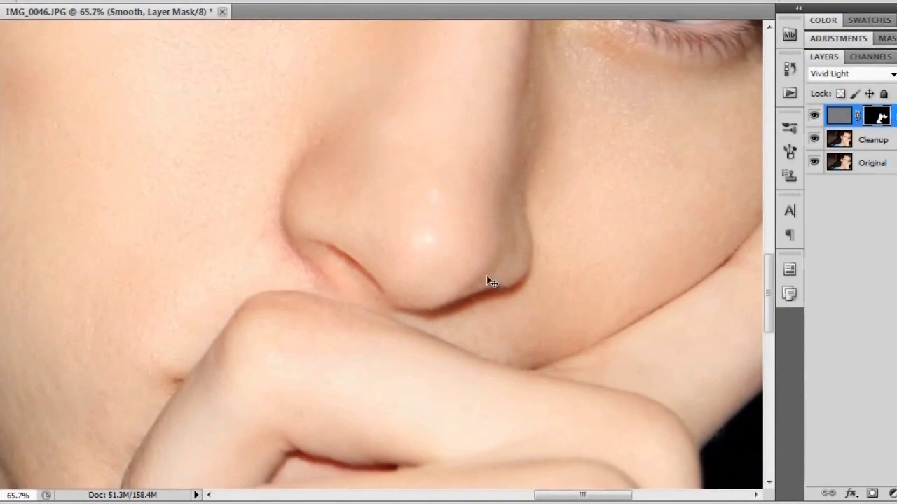
{"action": "key", "text": "b"}
{"action": "scroll", "coordinate": [359, 231], "scroll_direction": "down", "scroll_amount": 4}
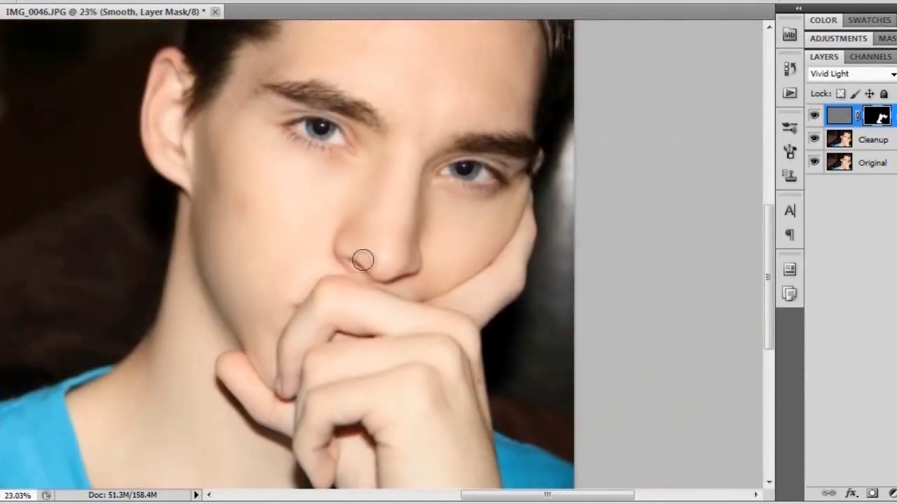
Paint the smoothing across the forehead, between the eyebrows and out to the temple, adjusting the brush size for the edges
{"action": "scroll", "coordinate": [397, 184], "scroll_direction": "up", "scroll_amount": 5}
{"action": "mouse_move", "coordinate": [408, 215]}
{"action": "left_mouse_down"}
{"action": "mouse_move", "coordinate": [404, 425]}
{"action": "mouse_move", "coordinate": [403, 394]}
{"action": "left_mouse_up"}
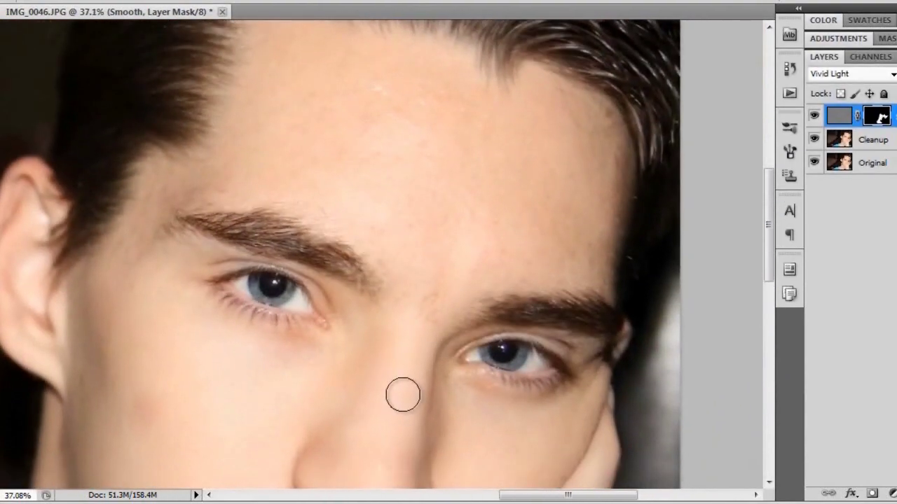
{"action": "mouse_move", "coordinate": [440, 301]}
{"action": "left_mouse_down"}
{"action": "mouse_move", "coordinate": [410, 338]}
{"action": "mouse_move", "coordinate": [448, 172]}
{"action": "mouse_move", "coordinate": [450, 273]}
{"action": "left_mouse_up"}
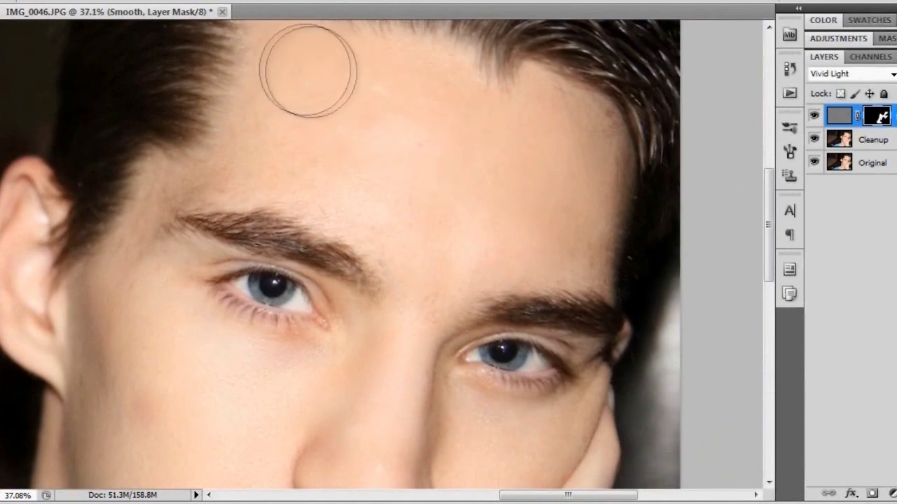
{"action": "mouse_move", "coordinate": [323, 146]}
{"action": "left_mouse_down"}
{"action": "mouse_move", "coordinate": [304, 84]}
{"action": "mouse_move", "coordinate": [518, 148]}
{"action": "mouse_move", "coordinate": [502, 133]}
{"action": "left_mouse_up"}
{"action": "key", "text": "space"}
{"action": "left_click_drag", "start_coordinate": [387, 163], "coordinate": [412, 223]}
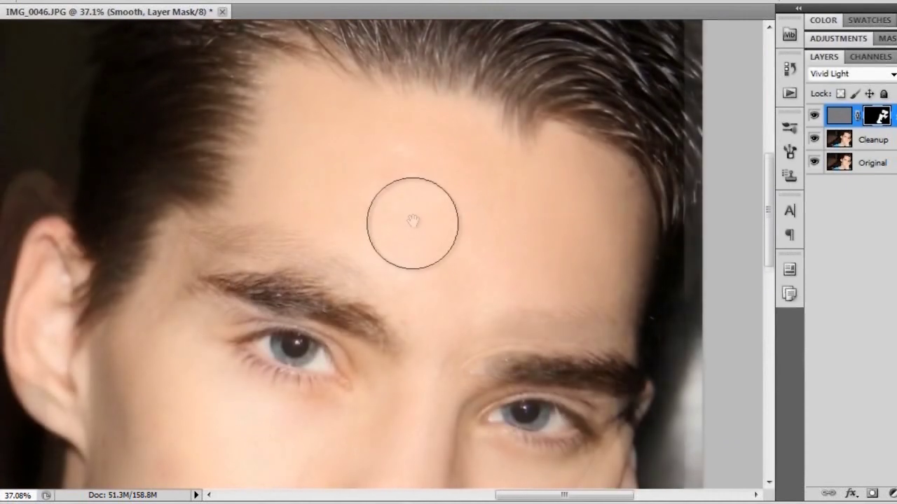
{"action": "mouse_move", "coordinate": [284, 111]}
{"action": "left_mouse_down"}
{"action": "mouse_move", "coordinate": [272, 203]}
{"action": "mouse_move", "coordinate": [284, 98]}
{"action": "mouse_move", "coordinate": [266, 190]}
{"action": "mouse_move", "coordinate": [204, 249]}
{"action": "mouse_move", "coordinate": [268, 222]}
{"action": "mouse_move", "coordinate": [253, 221]}
{"action": "mouse_move", "coordinate": [266, 246]}
{"action": "mouse_move", "coordinate": [203, 243]}
{"action": "mouse_move", "coordinate": [175, 273]}
{"action": "mouse_move", "coordinate": [153, 328]}
{"action": "mouse_move", "coordinate": [162, 272]}
{"action": "mouse_move", "coordinate": [250, 256]}
{"action": "mouse_move", "coordinate": [196, 247]}
{"action": "mouse_move", "coordinate": [152, 308]}
{"action": "mouse_move", "coordinate": [363, 267]}
{"action": "left_mouse_up"}
{"action": "key", "text": "["}
{"action": "key", "text": "["}
{"action": "scroll", "coordinate": [160, 301], "scroll_direction": "down", "scroll_amount": 3}
{"action": "key", "text": "space"}
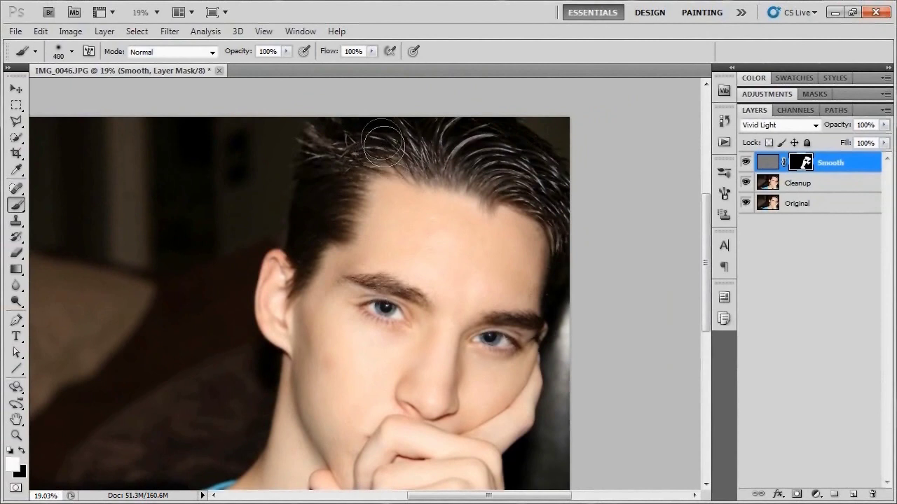
Paint more smoothing on the forehead with a 600 px brush, and compare the last stroke by undoing and restoring it
{"action": "key", "text": "bracketright"}
{"action": "key", "text": "bracketright"}
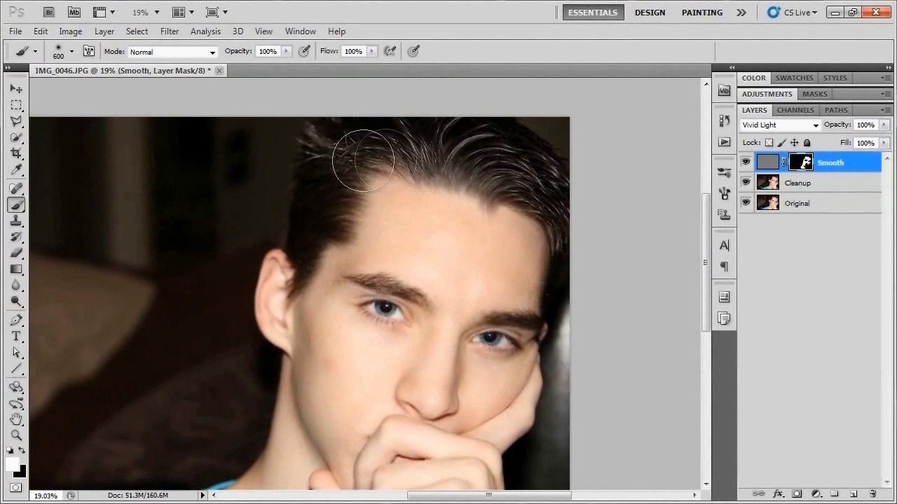
{"action": "left_click_drag", "start_coordinate": [495, 227], "coordinate": [411, 238]}
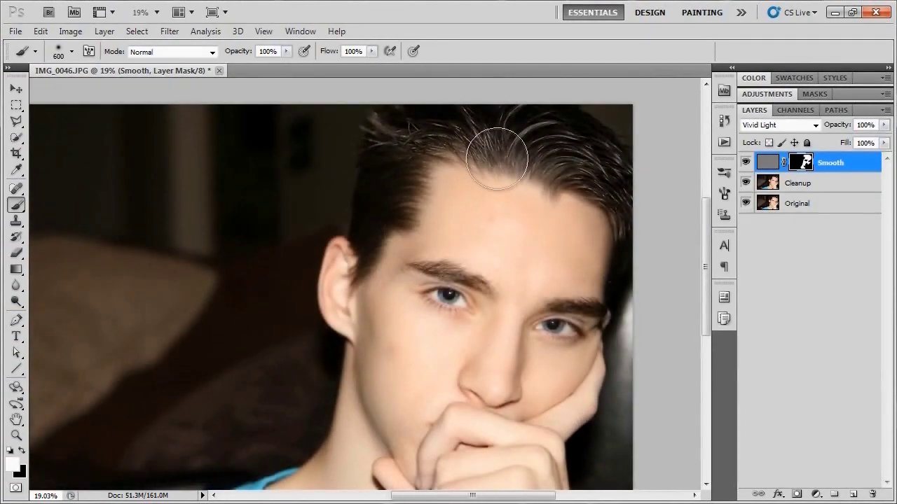
{"action": "key", "text": "ctrl+z"}
{"action": "key", "text": "ctrl+z"}
{"action": "key", "text": "ctrl+z"}
{"action": "key", "text": "ctrl+z"}
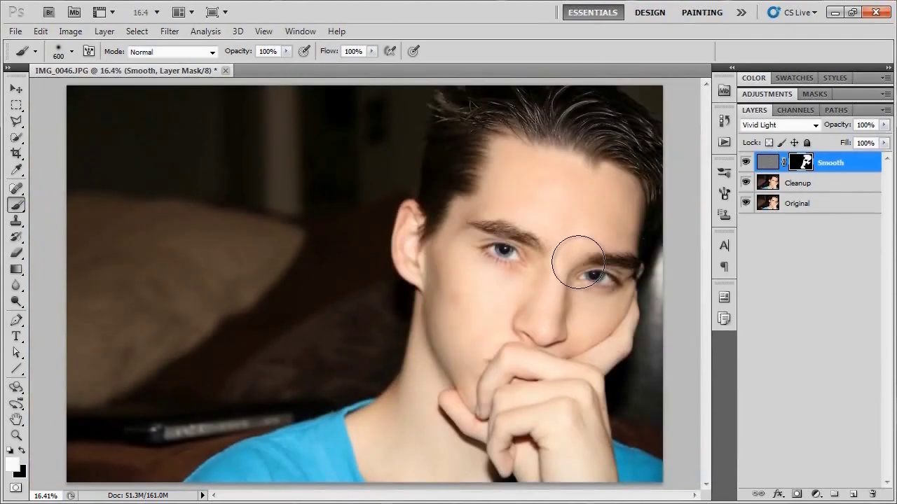
Hide and show the Smooth layer to compare the skin before and after smoothing
{"action": "left_click", "coordinate": [746, 163]}
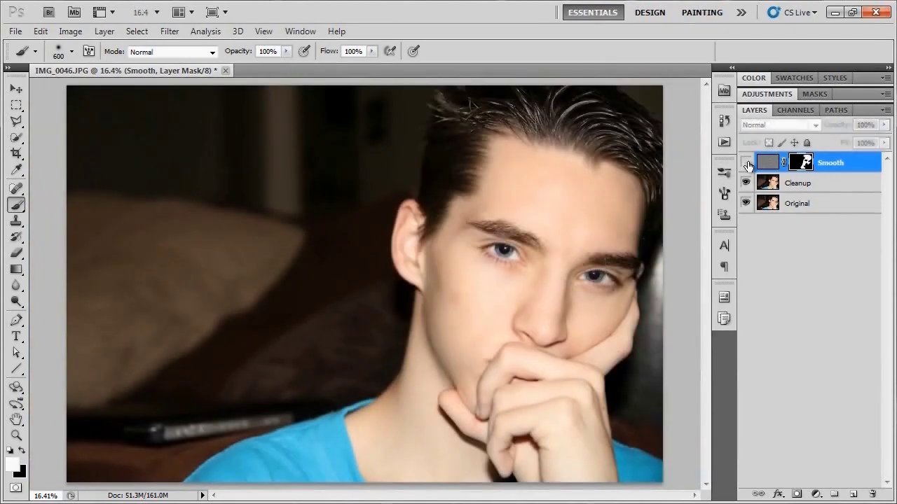
{"action": "left_click", "coordinate": [746, 163]}
{"action": "left_click", "coordinate": [747, 164]}
{"action": "left_click", "coordinate": [747, 163]}
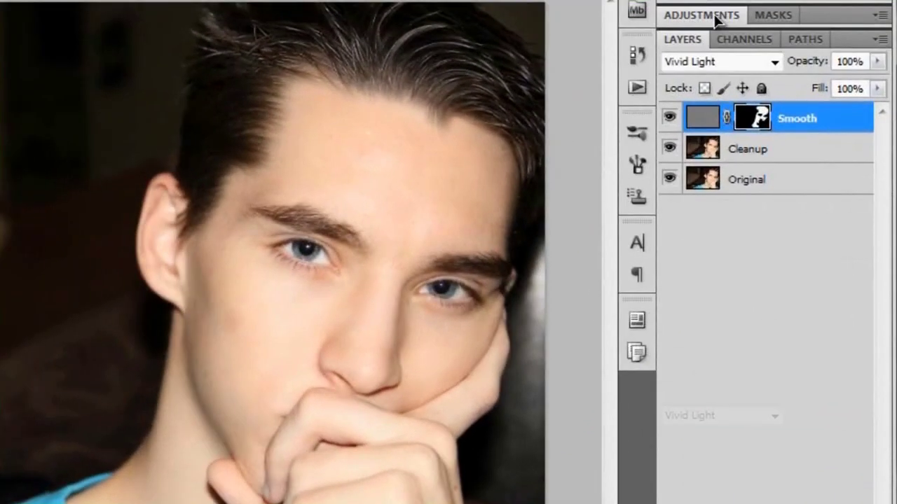
Add a Levels adjustment layer with input black 20 and white 243, and compare it with the previous state
{"action": "left_click", "coordinate": [716, 20]}
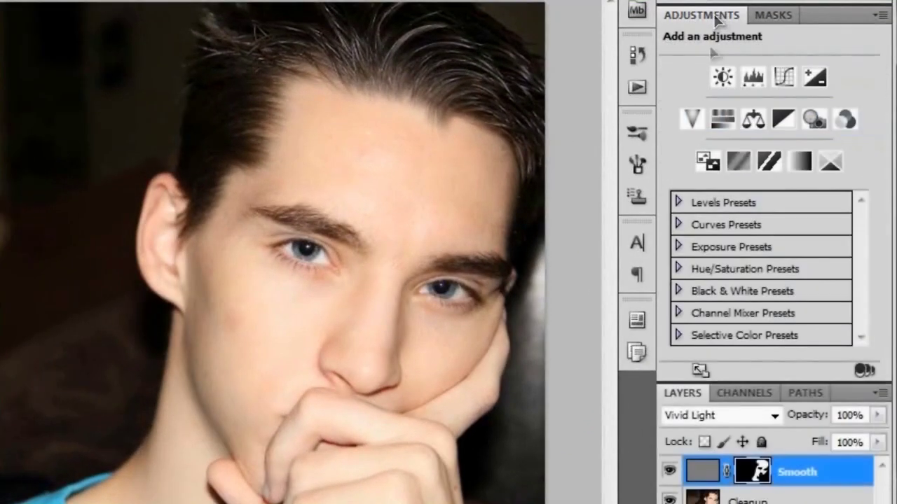
{"action": "left_click", "coordinate": [753, 79]}
{"action": "left_click_drag", "start_coordinate": [696, 190], "coordinate": [709, 190]}
{"action": "left_click_drag", "start_coordinate": [870, 191], "coordinate": [866, 190]}
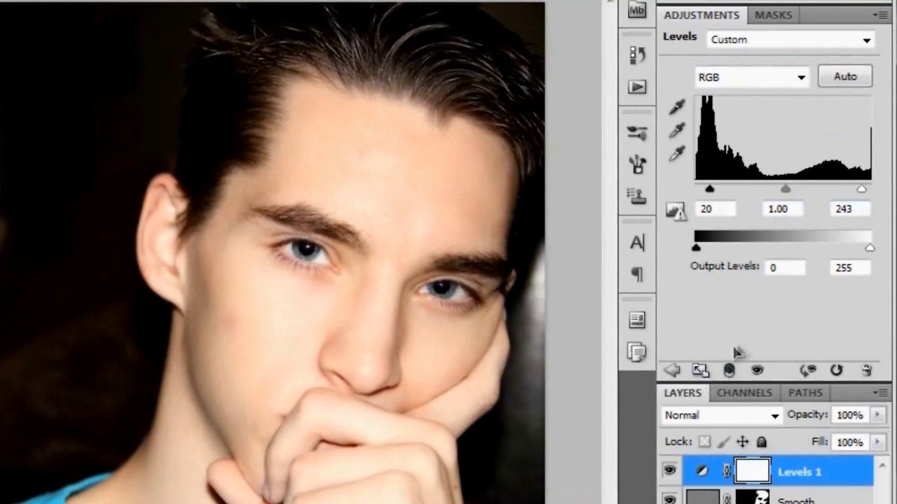
{"action": "left_click", "coordinate": [809, 371]}
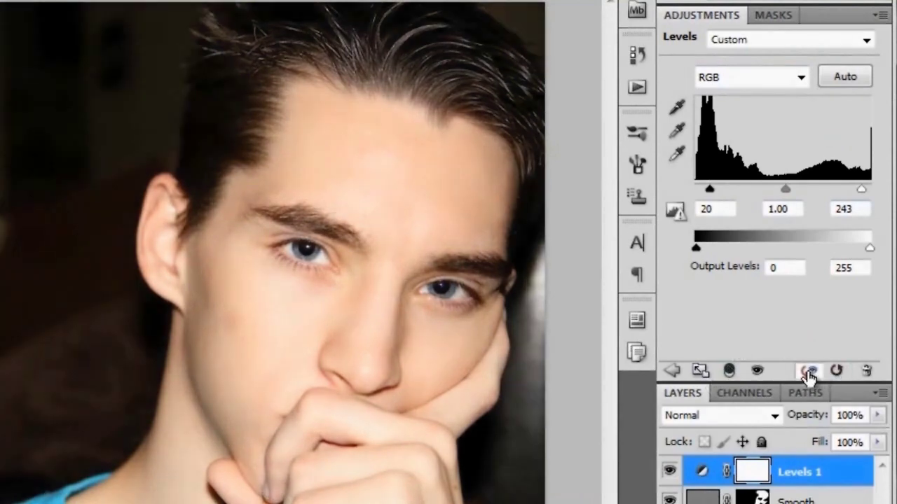
{"action": "left_click", "coordinate": [809, 371]}
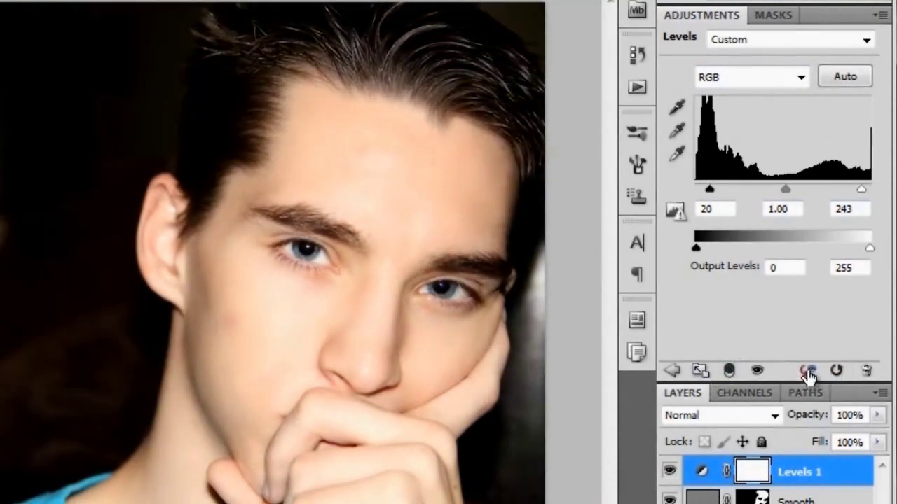
Add a second Levels adjustment layer and set its input levels to black 23, midtone 0.78 and white 201, judging by the eye
{"action": "left_click", "coordinate": [672, 371]}
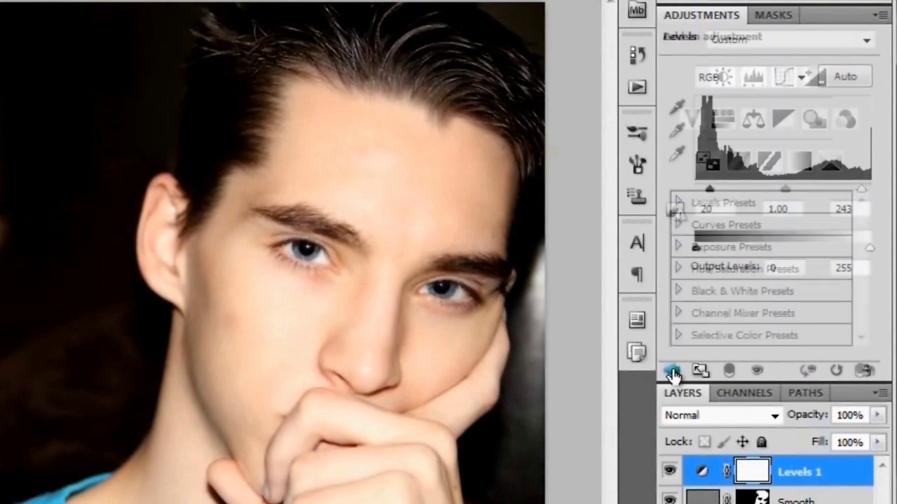
{"action": "left_click", "coordinate": [751, 76]}
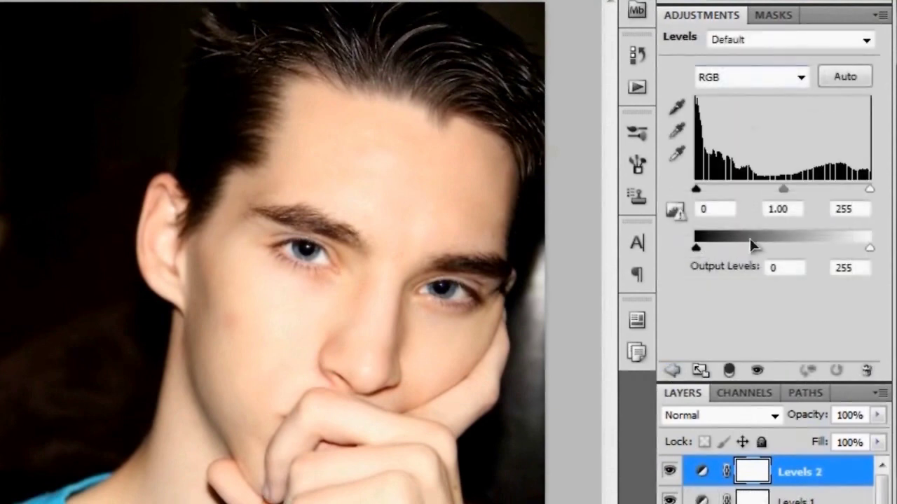
{"action": "scroll", "coordinate": [330, 255], "scroll_direction": "up", "scroll_amount": 4}
{"action": "key", "text": "space"}
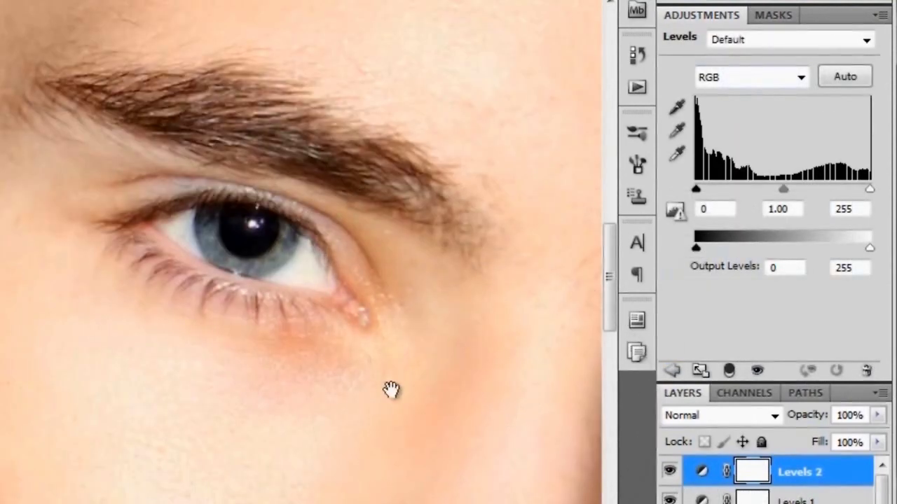
{"action": "left_click_drag", "start_coordinate": [436, 397], "coordinate": [319, 365]}
{"action": "left_click", "coordinate": [226, 293], "text": "ctrl"}
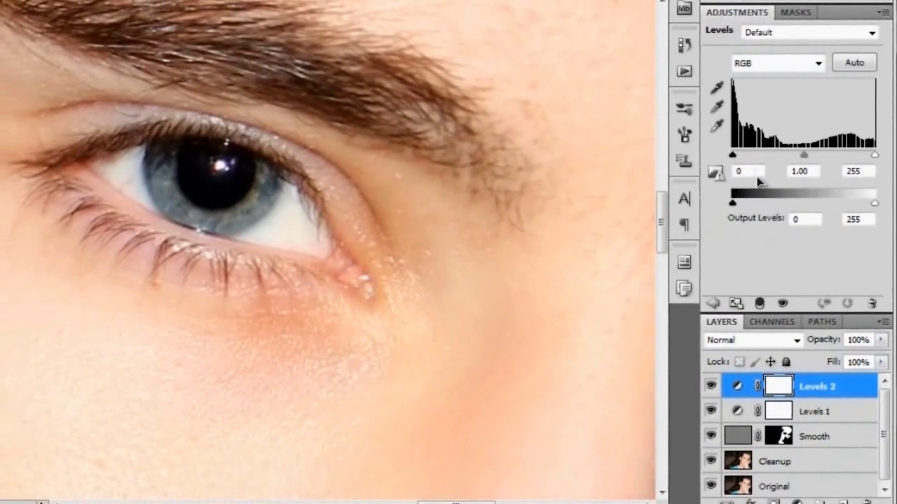
{"action": "left_click_drag", "start_coordinate": [733, 155], "coordinate": [747, 156]}
{"action": "left_click_drag", "start_coordinate": [875, 155], "coordinate": [861, 158]}
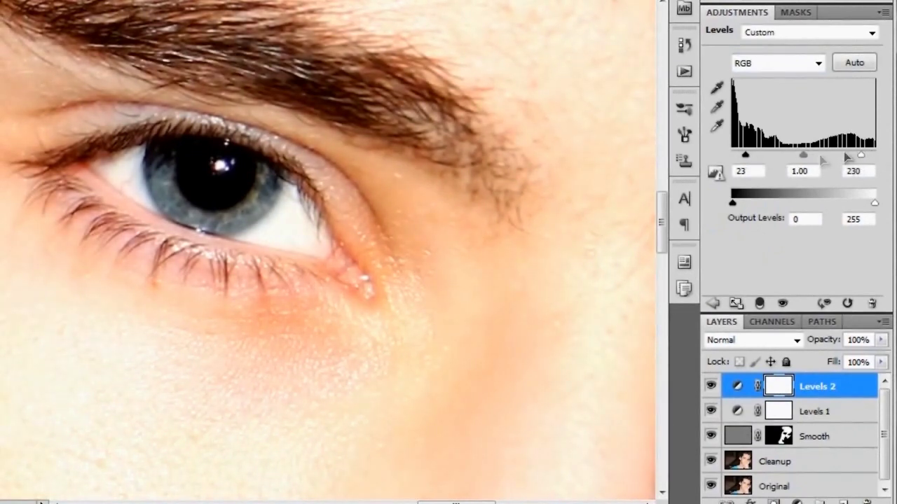
{"action": "left_click_drag", "start_coordinate": [804, 156], "coordinate": [815, 164]}
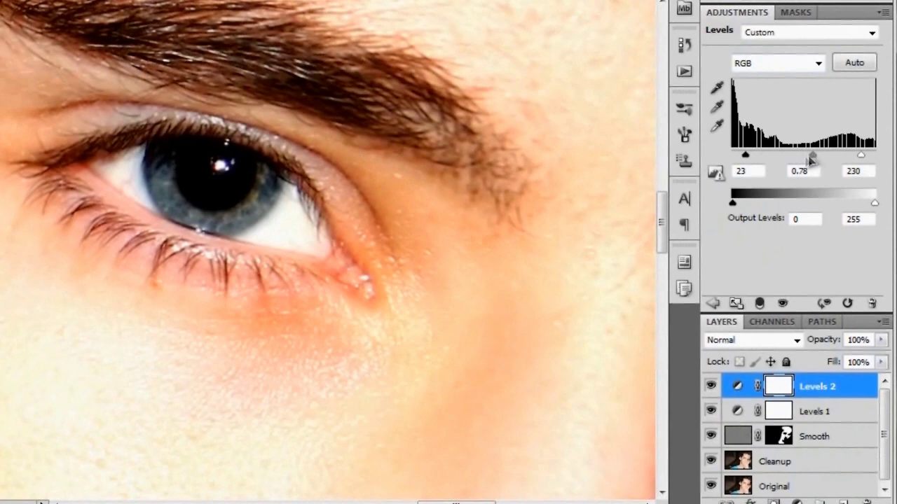
{"action": "left_click_drag", "start_coordinate": [861, 160], "coordinate": [847, 159]}
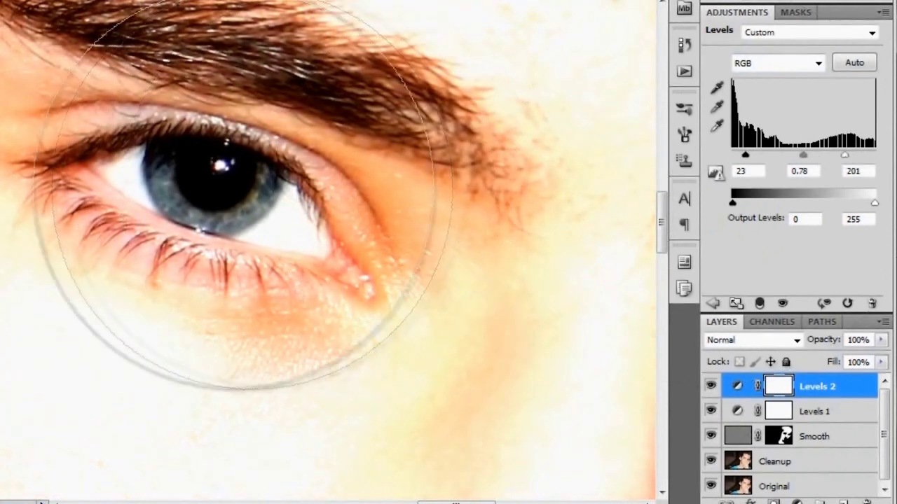
Invert the Levels 2 layer mask to black so the adjustment is hidden from the whole image
{"action": "left_click", "coordinate": [780, 386]}
{"action": "scroll", "coordinate": [400, 295], "scroll_direction": "down", "scroll_amount": 3}
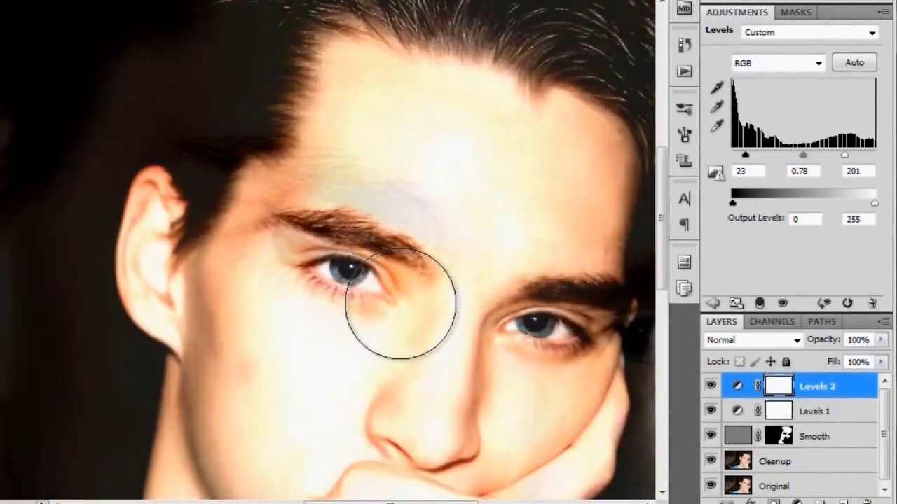
{"action": "scroll", "coordinate": [400, 304], "scroll_direction": "up", "scroll_amount": 3}
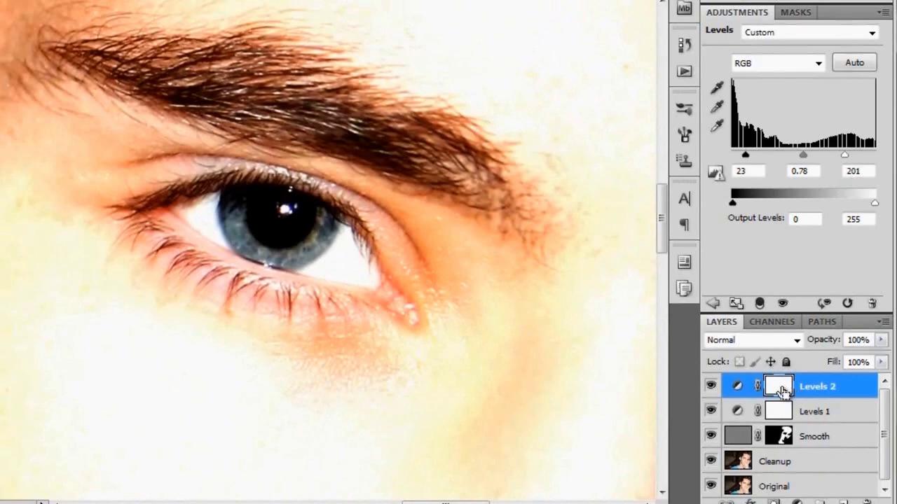
{"action": "key", "text": "ctrl+i"}
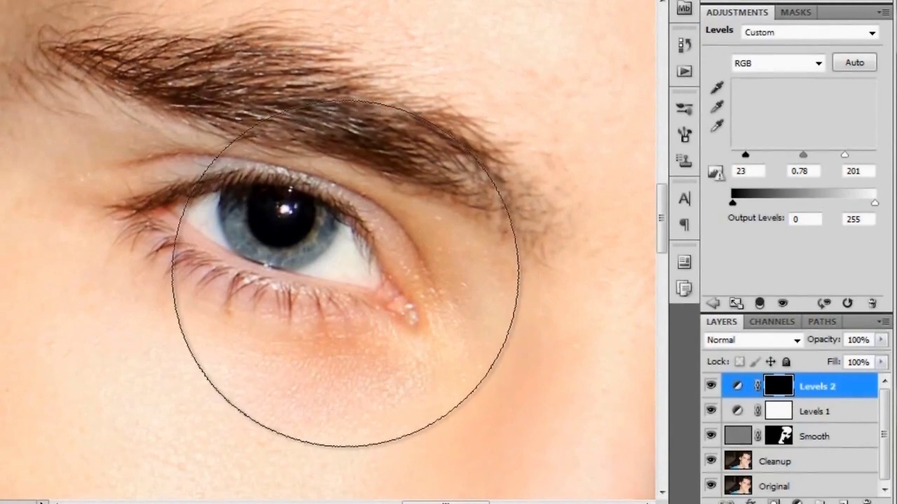
Reduce the brush to 70 px and paint white on the Levels 2 mask over the eye nearer the visible ear
{"action": "key", "text": "p"}
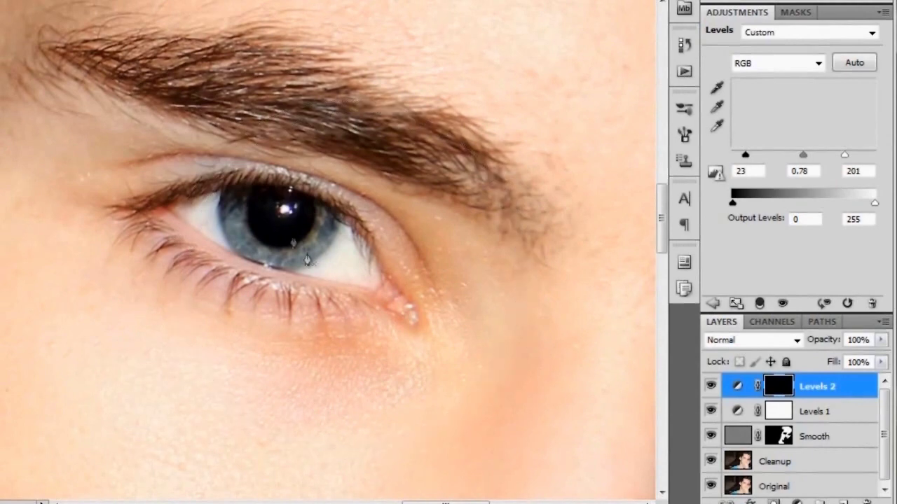
{"action": "key", "text": "b"}
{"action": "key", "text": "["}
{"action": "key", "text": "["}
{"action": "key", "text": "["}
{"action": "key", "text": "["}
{"action": "key", "text": "["}
{"action": "key", "text": "["}
{"action": "key", "text": "["}
{"action": "key", "text": "["}
{"action": "key", "text": "["}
{"action": "key", "text": "["}
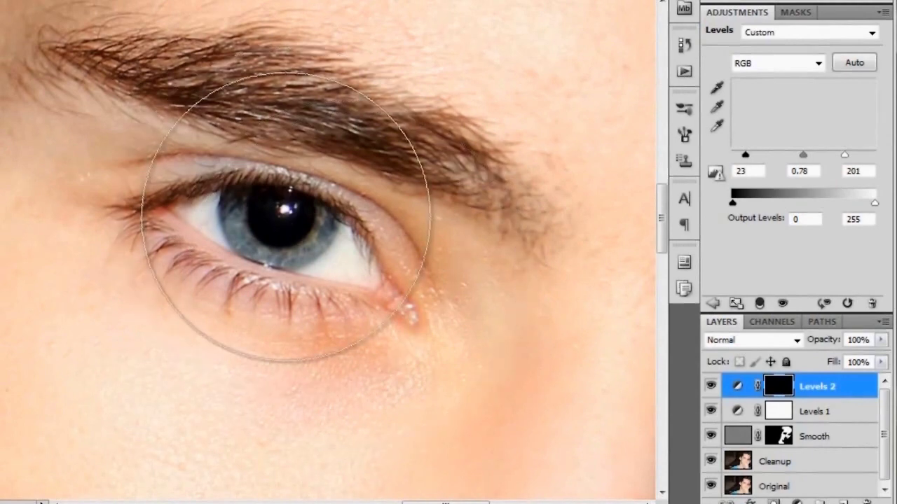
{"action": "scroll", "coordinate": [284, 212], "scroll_direction": "up", "scroll_amount": 3}
{"action": "mouse_move", "coordinate": [284, 221]}
{"action": "left_mouse_down"}
{"action": "mouse_move", "coordinate": [252, 221]}
{"action": "mouse_move", "coordinate": [231, 240]}
{"action": "mouse_move", "coordinate": [216, 218]}
{"action": "mouse_move", "coordinate": [248, 259]}
{"action": "mouse_move", "coordinate": [306, 262]}
{"action": "mouse_move", "coordinate": [331, 241]}
{"action": "mouse_move", "coordinate": [310, 273]}
{"action": "mouse_move", "coordinate": [263, 274]}
{"action": "mouse_move", "coordinate": [213, 219]}
{"action": "left_mouse_up"}
Paint white on the Levels 2 mask over the iris and white of the other eye
{"action": "scroll", "coordinate": [284, 295], "scroll_direction": "down", "scroll_amount": 3}
{"action": "mouse_move", "coordinate": [617, 294]}
{"action": "left_mouse_down"}
{"action": "mouse_move", "coordinate": [196, 330]}
{"action": "mouse_move", "coordinate": [185, 320]}
{"action": "left_mouse_up"}
{"action": "scroll", "coordinate": [184, 312], "scroll_direction": "up", "scroll_amount": 3}
{"action": "scroll", "coordinate": [213, 276], "scroll_direction": "up", "scroll_amount": 1}
{"action": "mouse_move", "coordinate": [269, 279]}
{"action": "left_mouse_down"}
{"action": "mouse_move", "coordinate": [342, 311]}
{"action": "mouse_move", "coordinate": [379, 313]}
{"action": "mouse_move", "coordinate": [431, 303]}
{"action": "mouse_move", "coordinate": [439, 274]}
{"action": "mouse_move", "coordinate": [410, 271]}
{"action": "mouse_move", "coordinate": [354, 288]}
{"action": "mouse_move", "coordinate": [312, 269]}
{"action": "mouse_move", "coordinate": [281, 274]}
{"action": "mouse_move", "coordinate": [334, 316]}
{"action": "mouse_move", "coordinate": [396, 319]}
{"action": "left_mouse_up"}
{"action": "scroll", "coordinate": [420, 294], "scroll_direction": "down", "scroll_amount": 4}
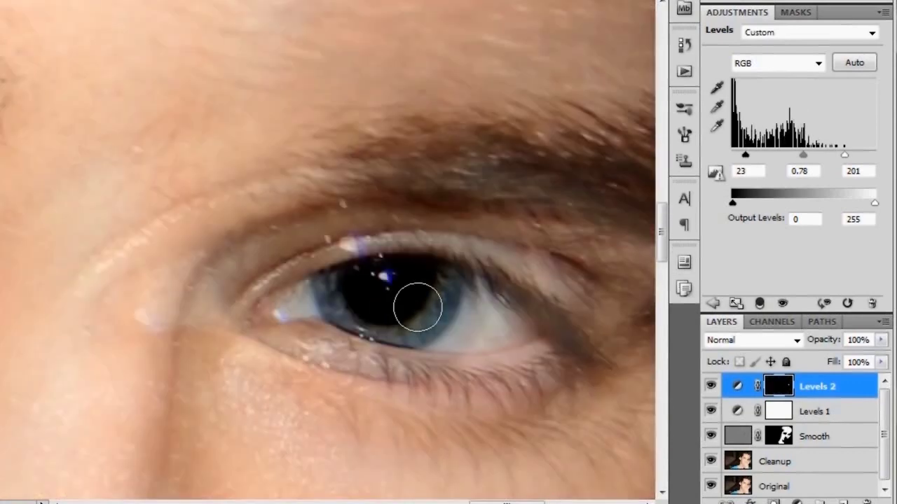
{"action": "left_click_drag", "start_coordinate": [150, 292], "coordinate": [242, 316]}
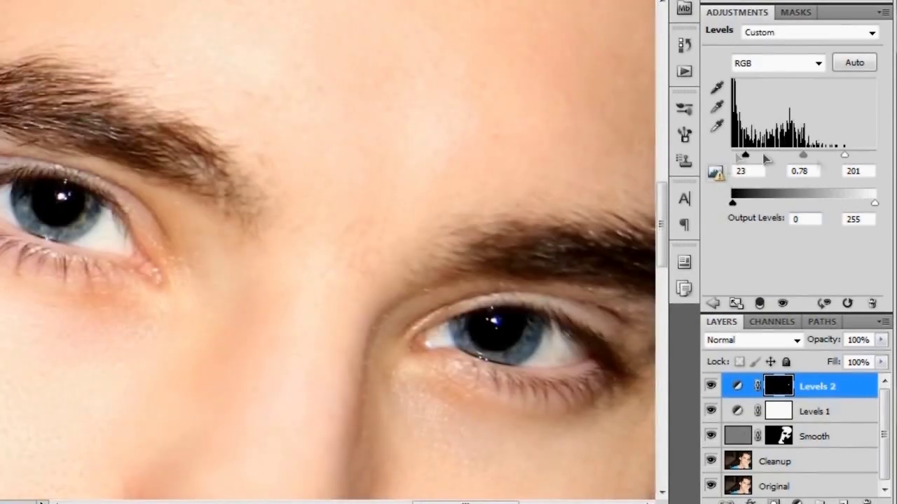
Set the white input level of Levels 2 to 182 and check the eyes with the whole portrait fitted in view
{"action": "mouse_move", "coordinate": [845, 155]}
{"action": "left_mouse_down"}
{"action": "mouse_move", "coordinate": [832, 159]}
{"action": "mouse_move", "coordinate": [838, 164]}
{"action": "left_mouse_up"}
{"action": "scroll", "coordinate": [287, 284], "scroll_direction": "down", "scroll_amount": 2}
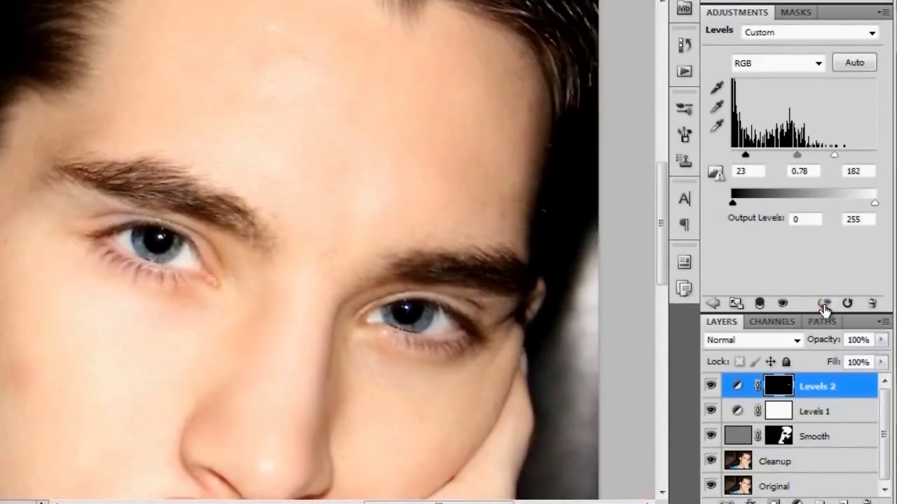
{"action": "scroll", "coordinate": [173, 353], "scroll_direction": "down", "scroll_amount": 2}
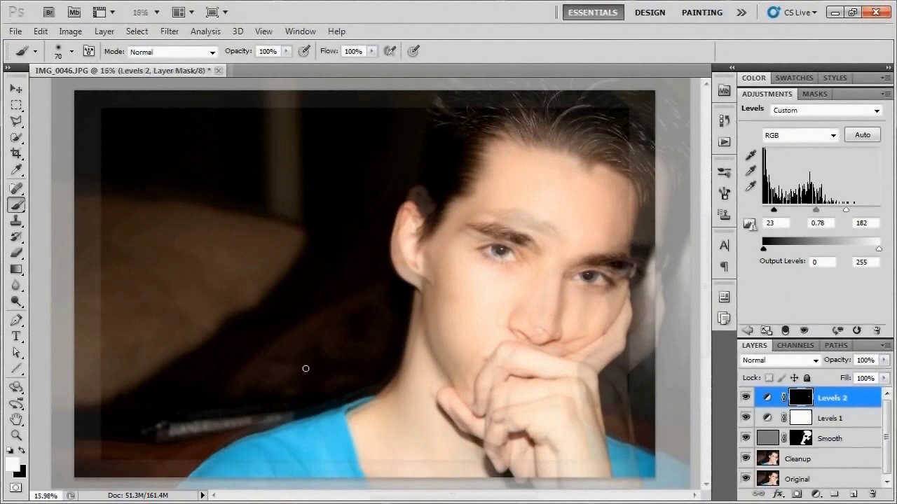
{"action": "key", "text": "ctrl+0"}
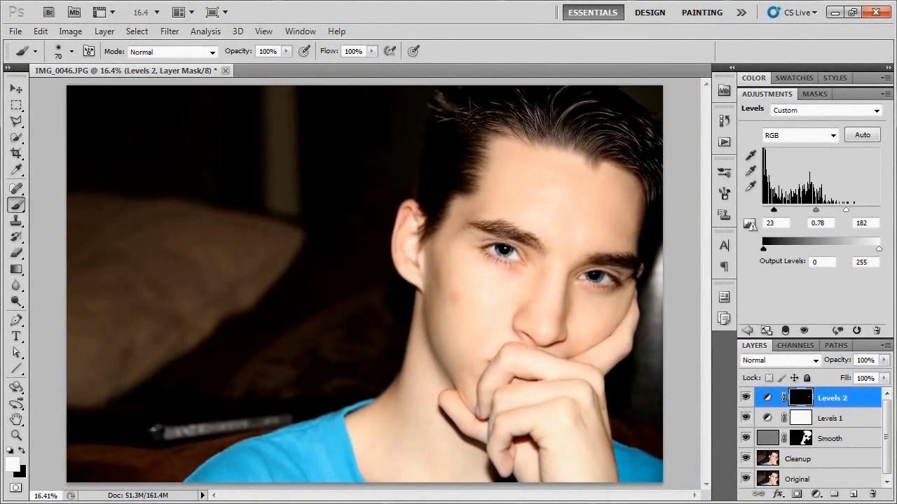